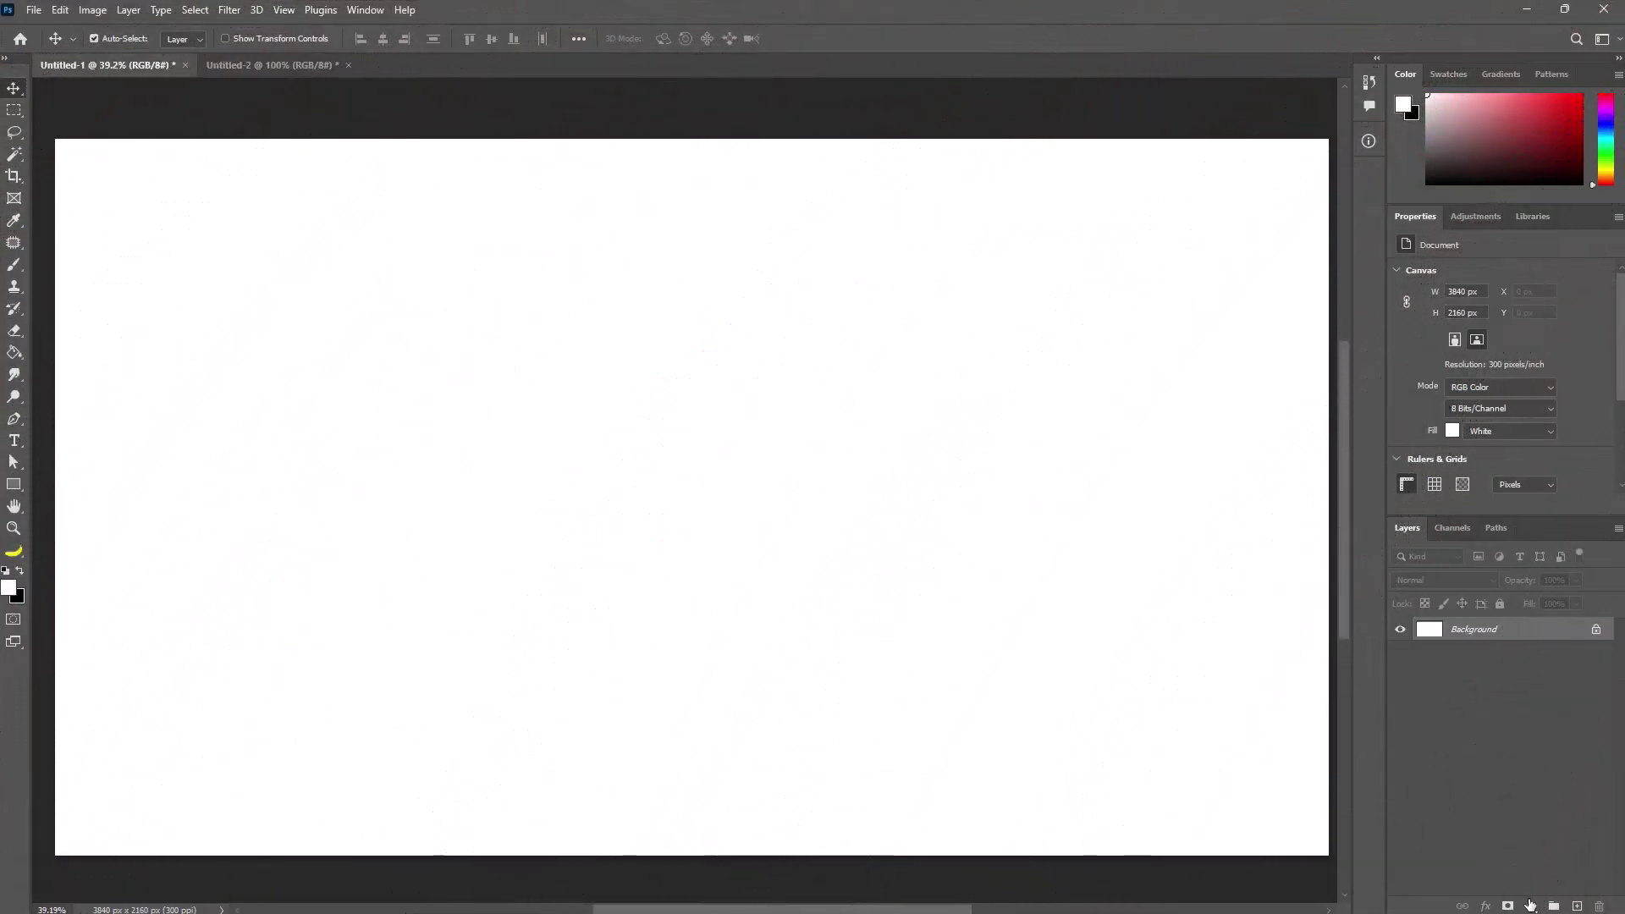
- Add a Solid Color fill layer in dark gray #141414 over the white background
left_click(1530, 904)
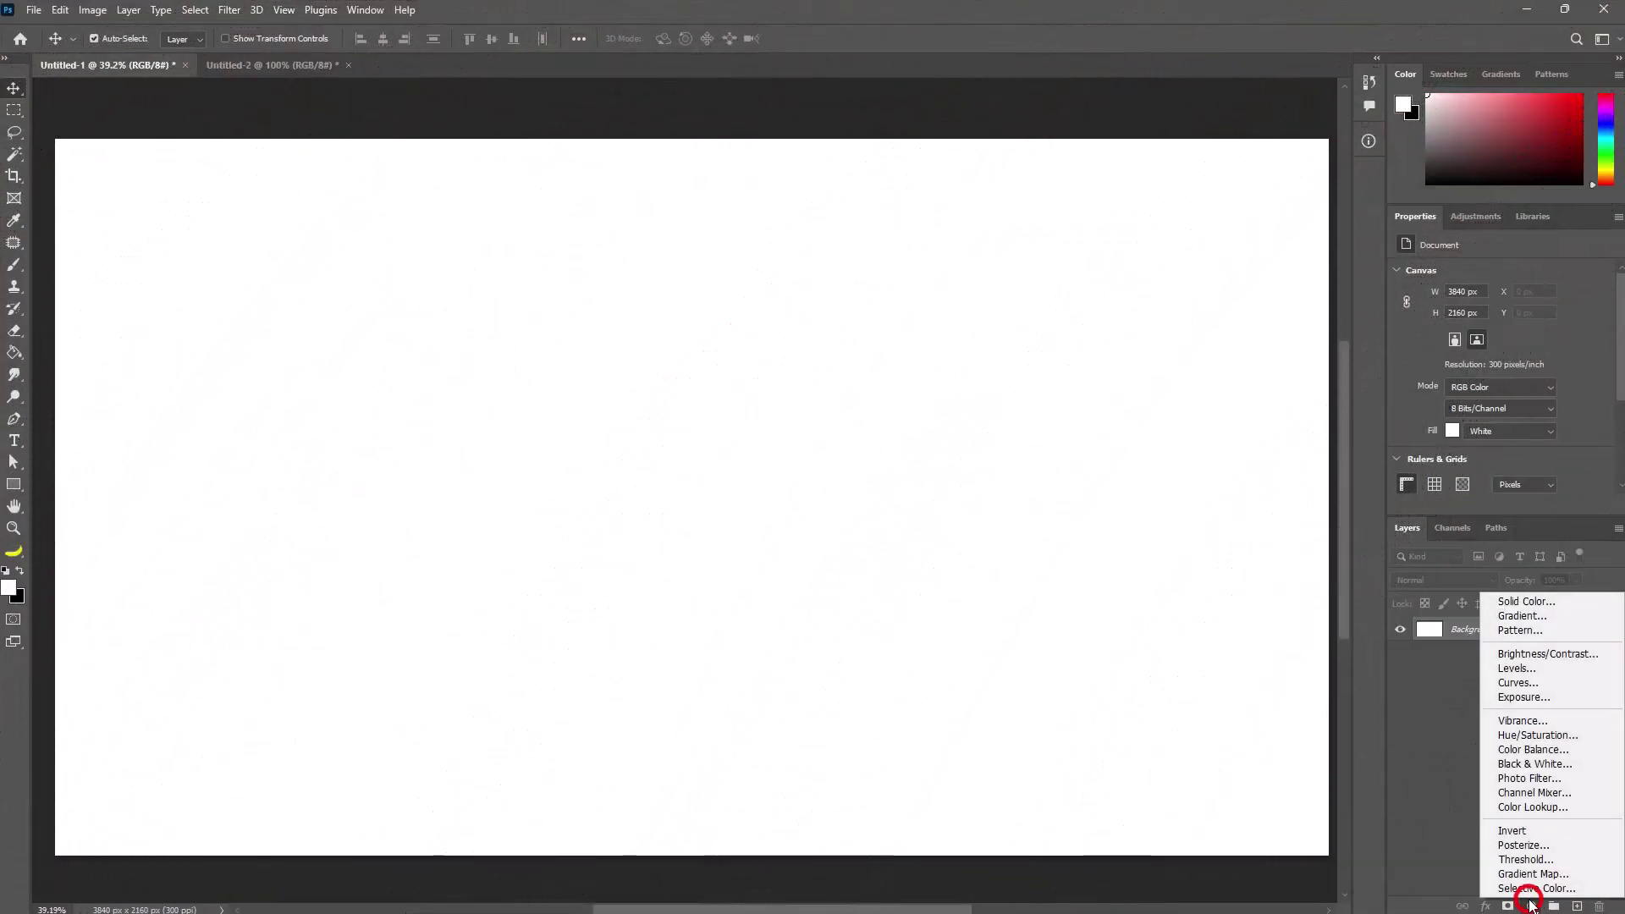
left_click(1548, 603)
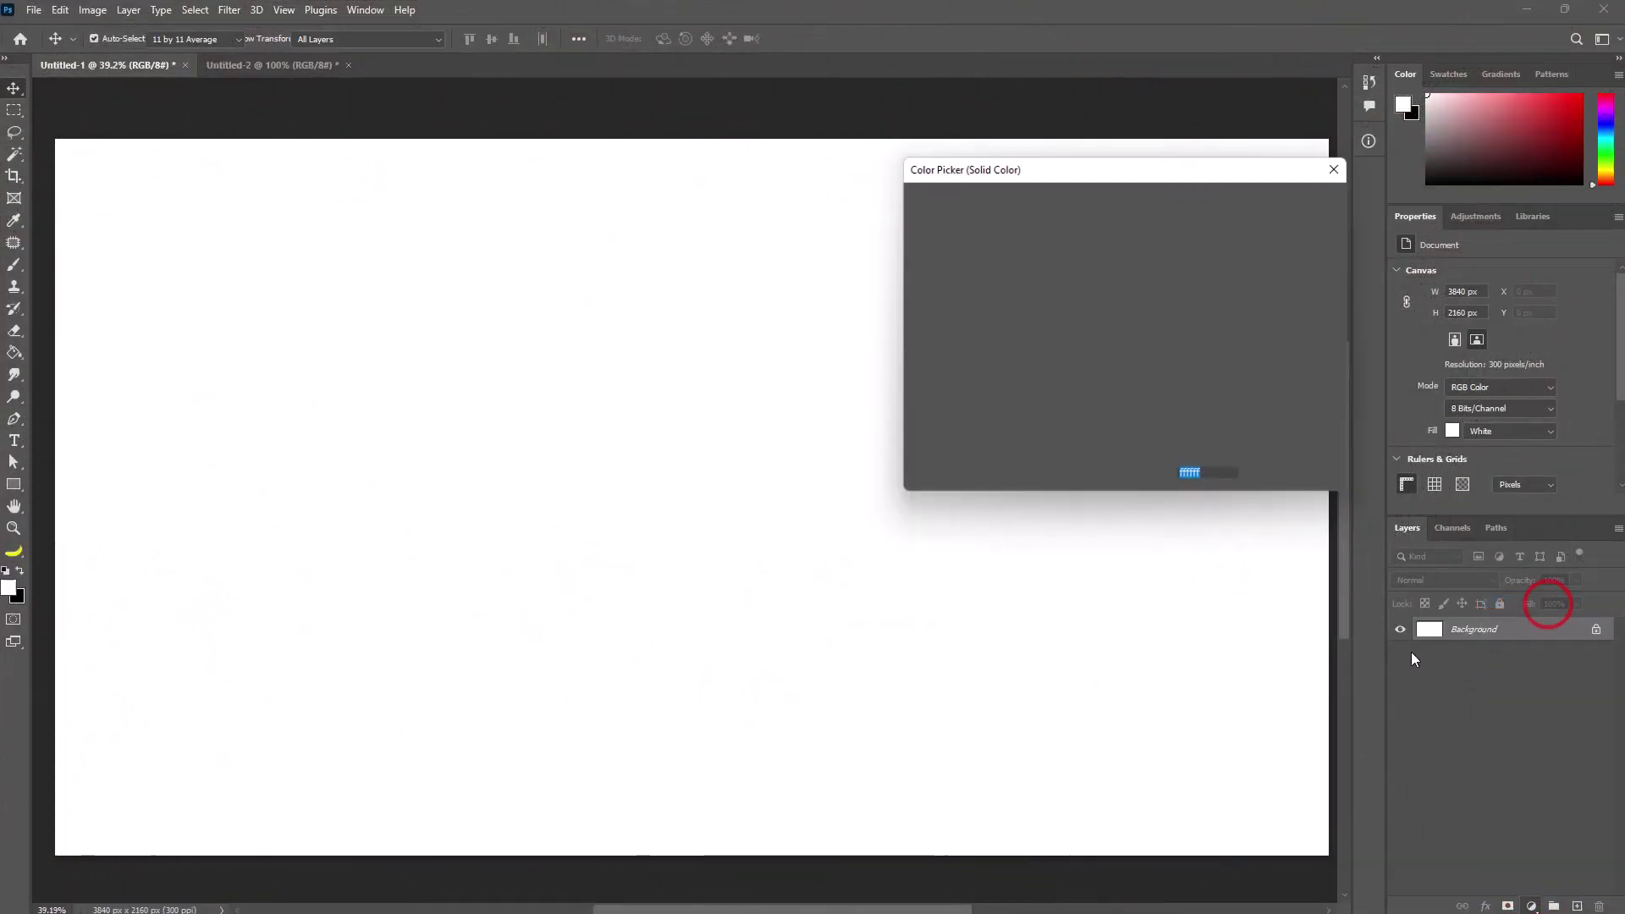
left_click_drag(967, 327, 905, 404)
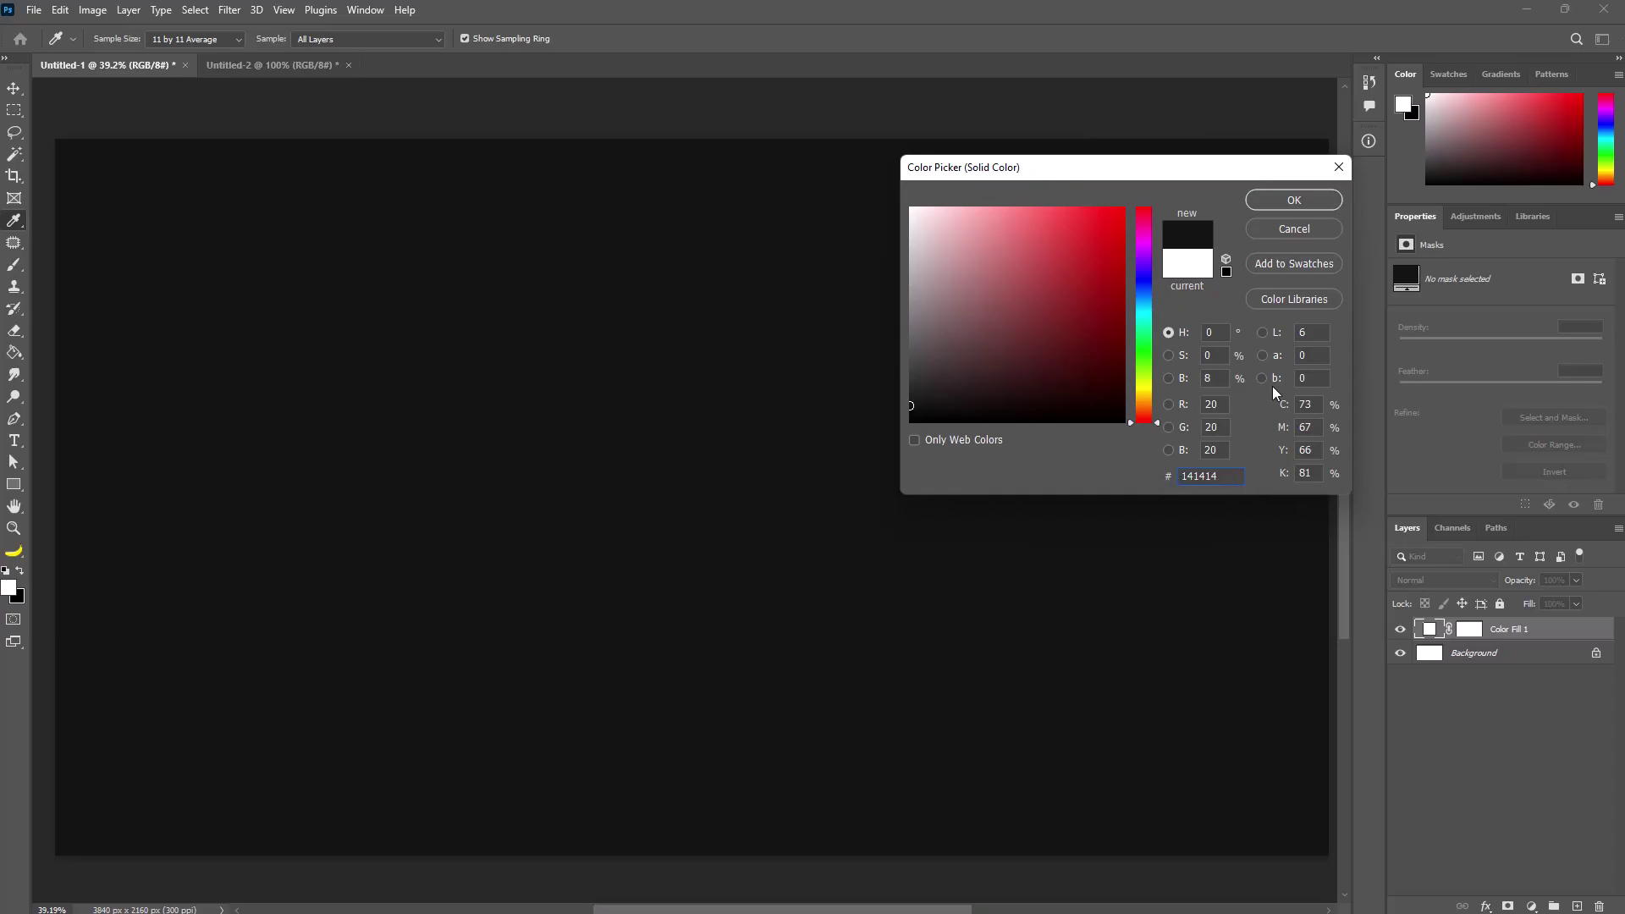
left_click(1271, 199)
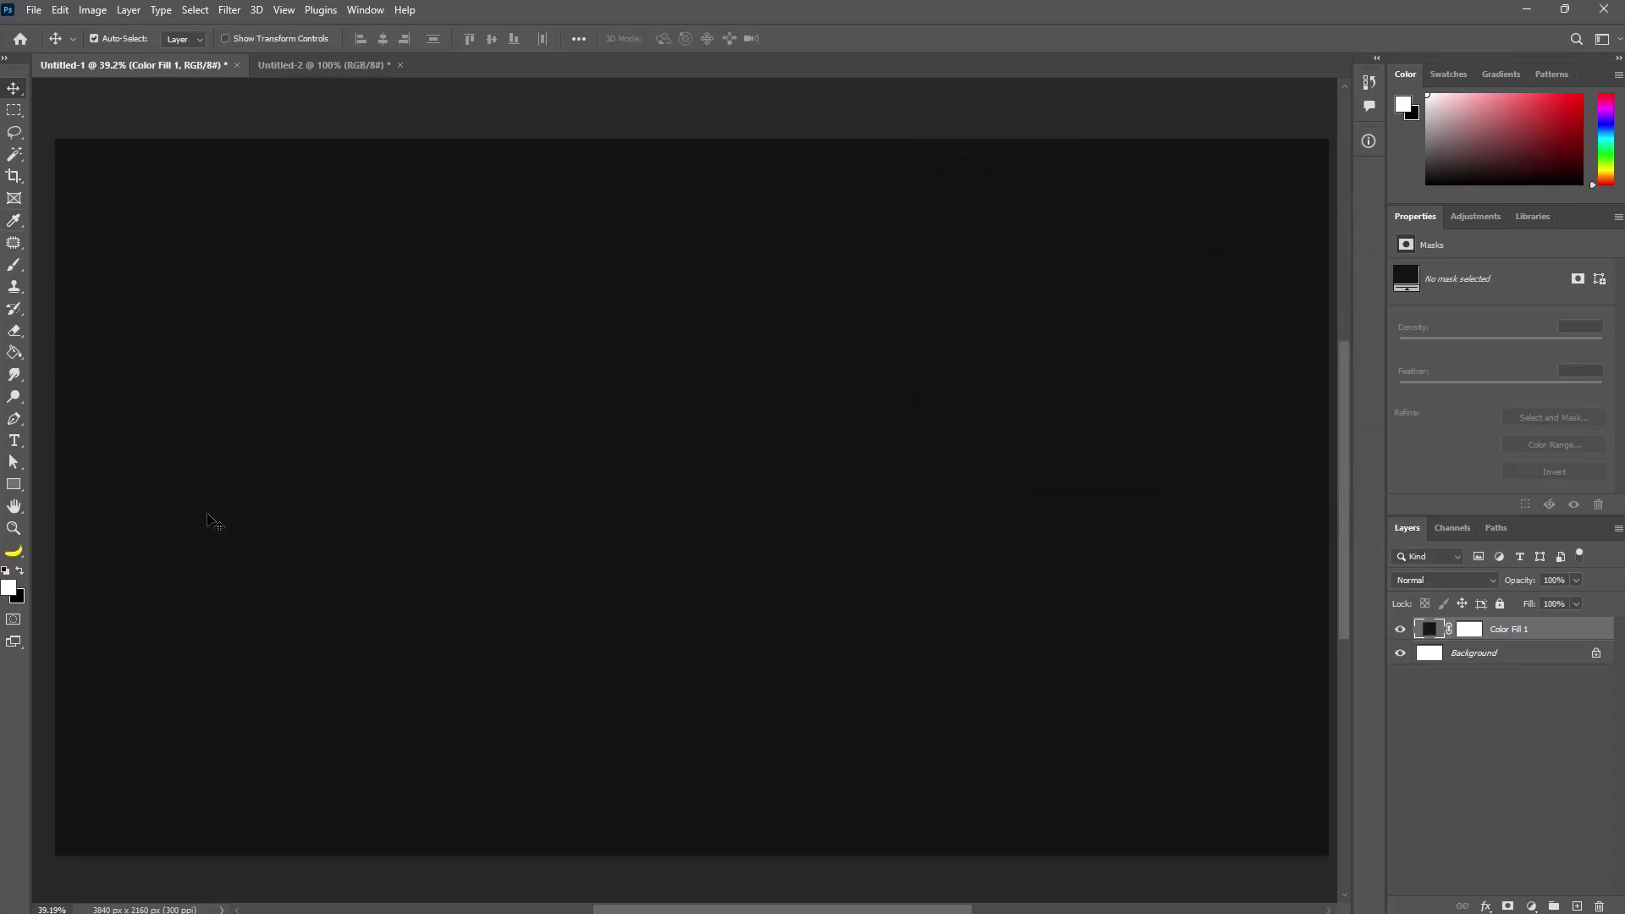
- Type a bold letter G (Montserrat Bold 250 pt) as a new text layer
left_click(16, 440)
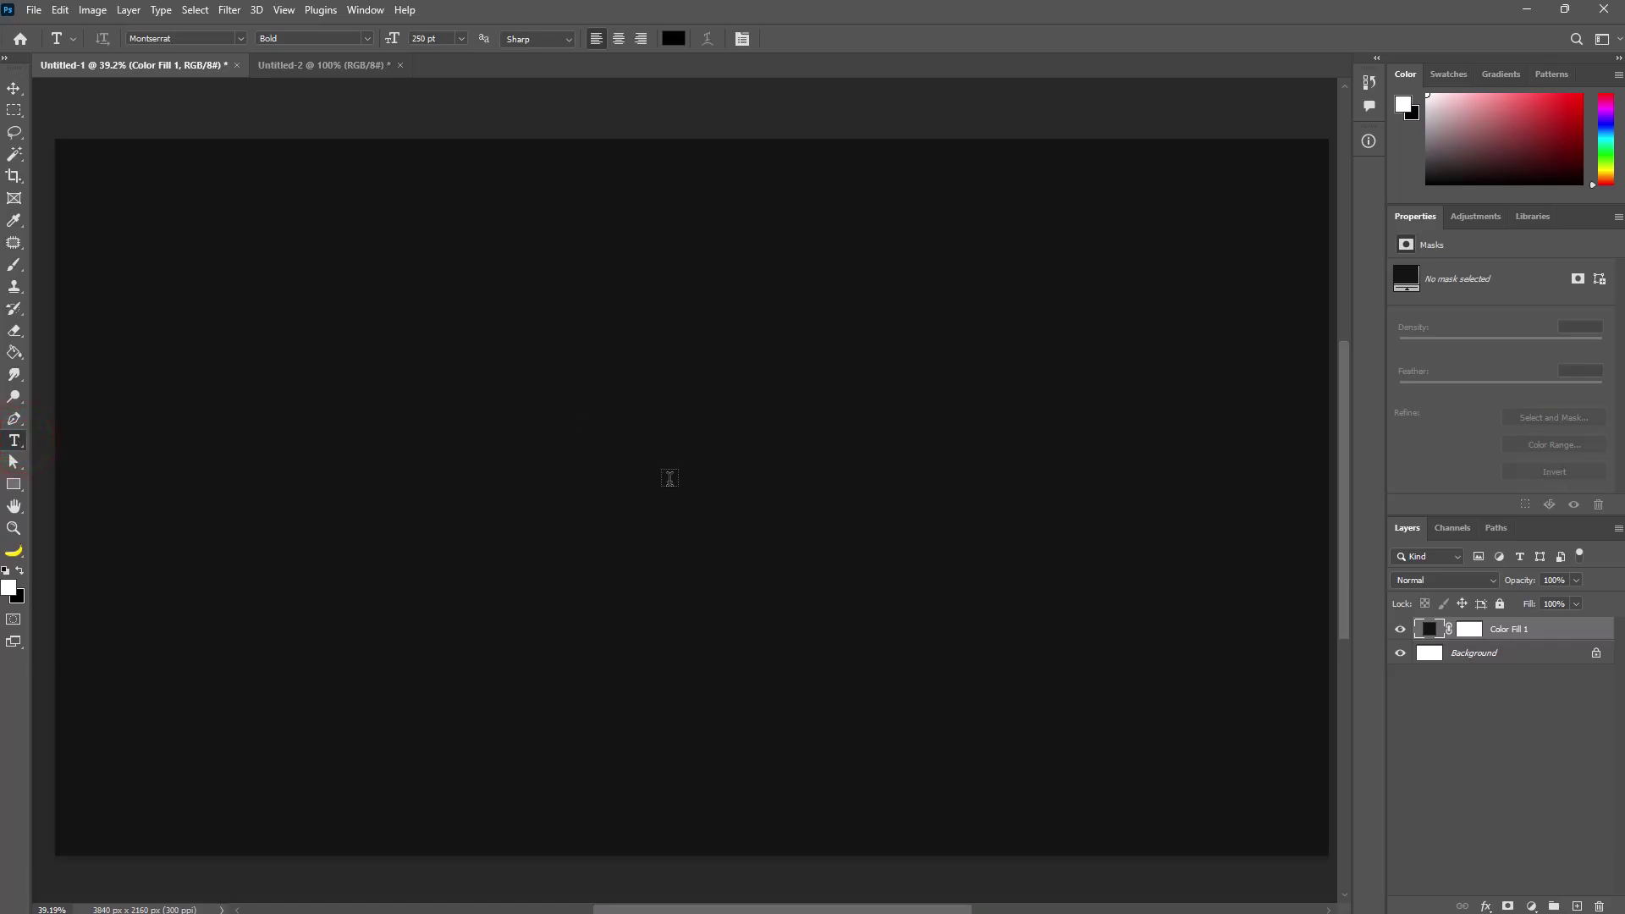
left_click(668, 480)
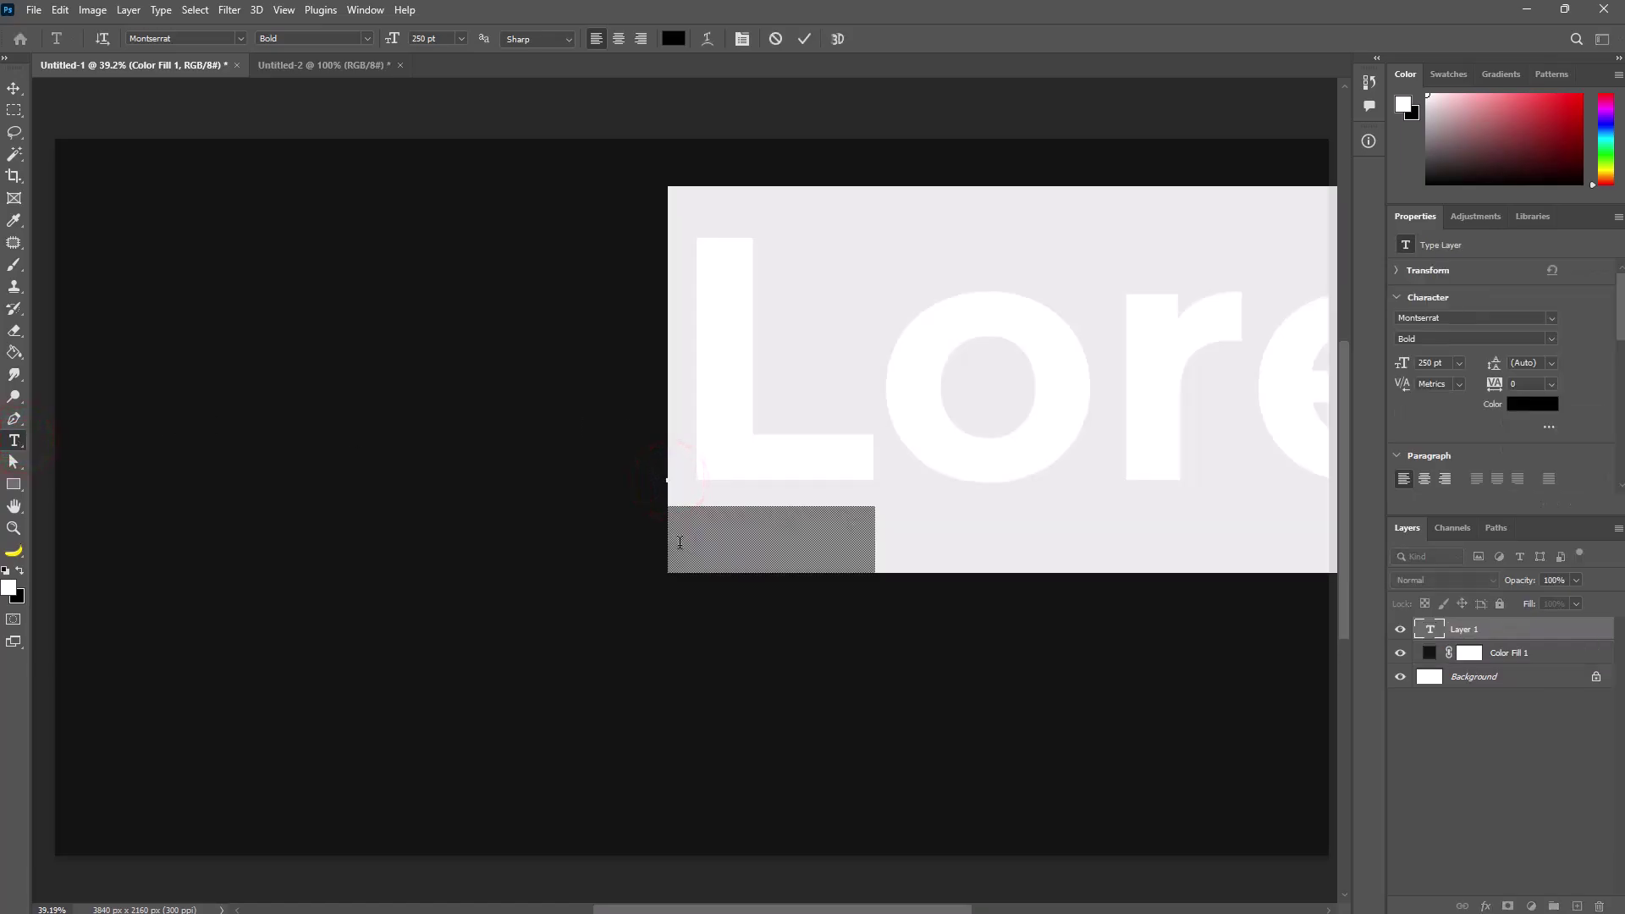
type("G")
key("ctrl+Return")
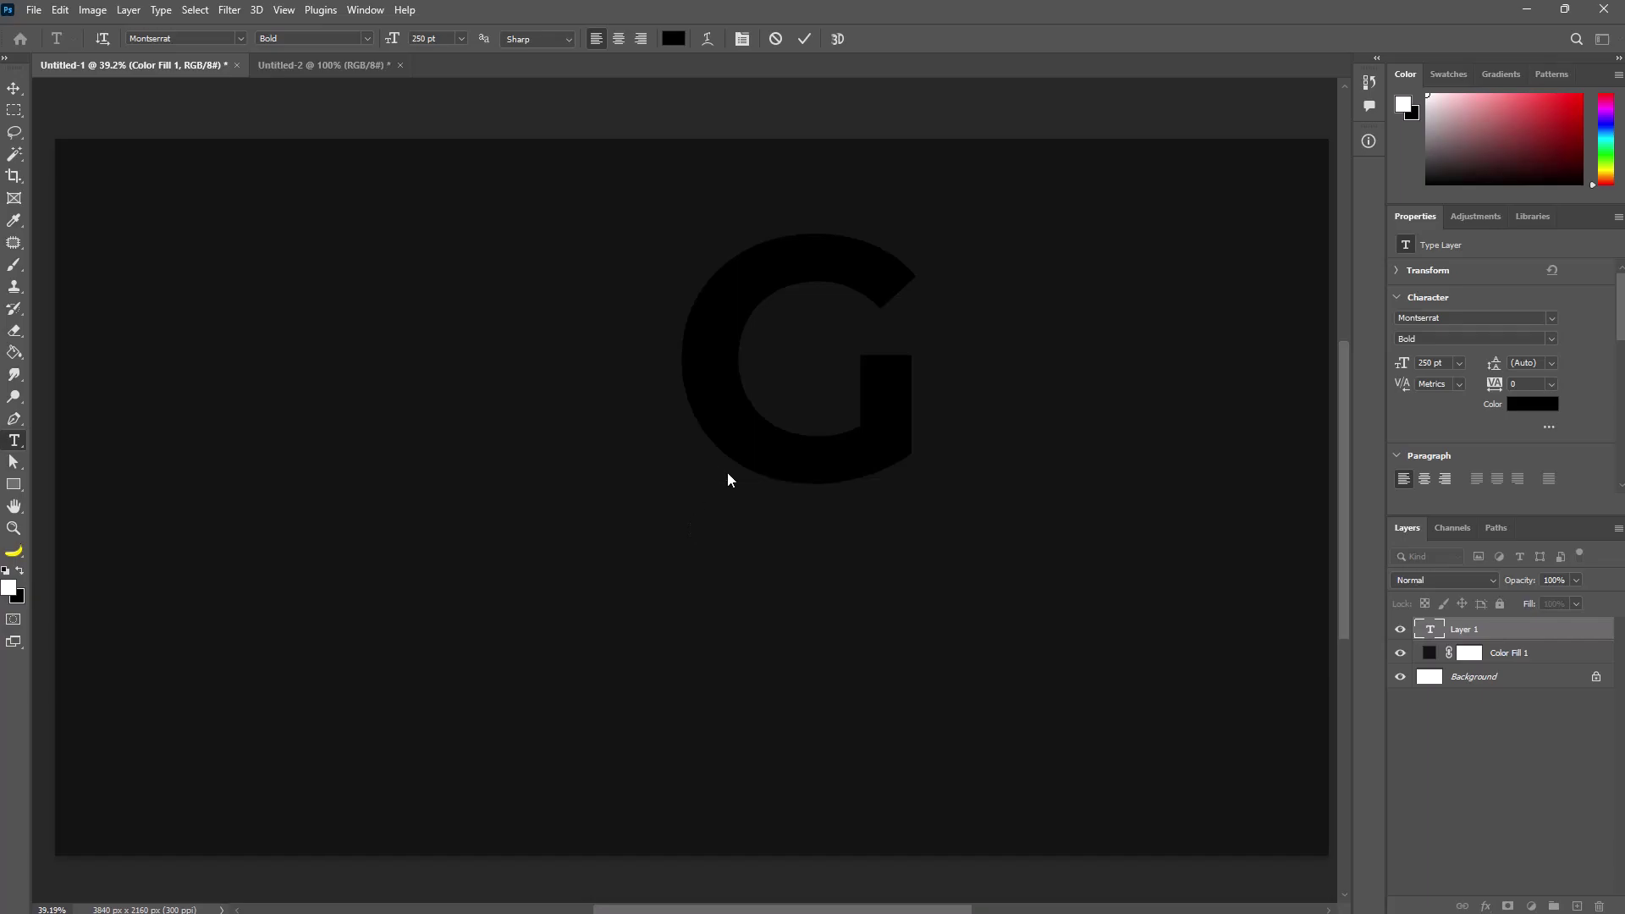
- Centre the G horizontally and vertically on the canvas, then deselect
key("v")
mouse_move(815, 465)
left_mouse_down()
mouse_move(700, 522)
mouse_move(667, 573)
mouse_move(702, 601)
left_mouse_up()
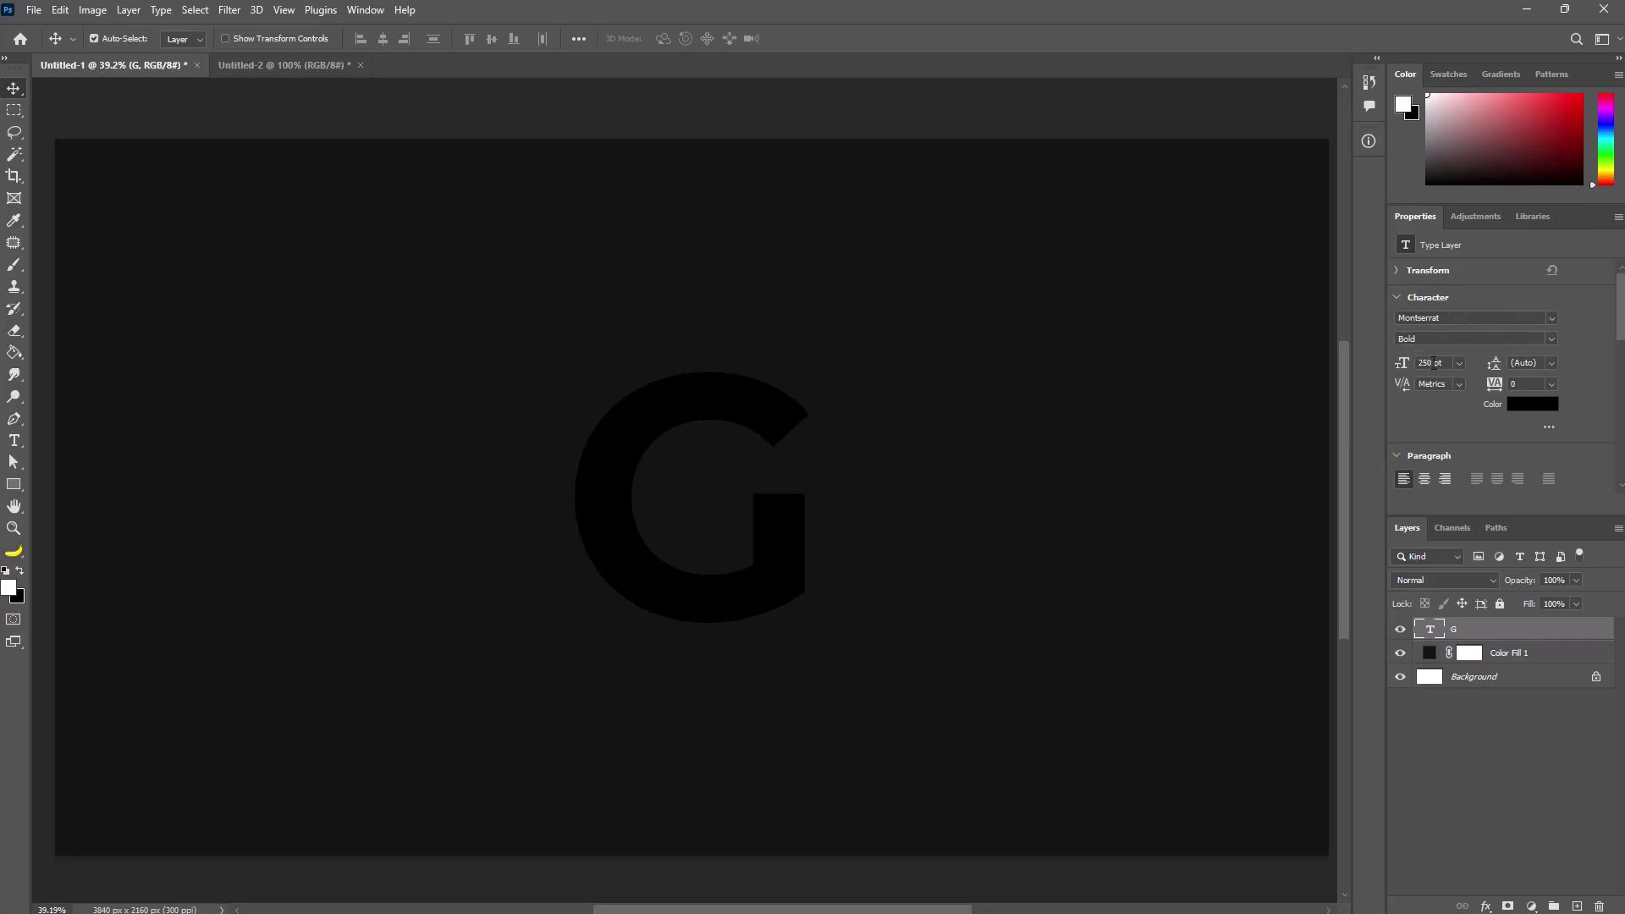
left_click(1424, 479)
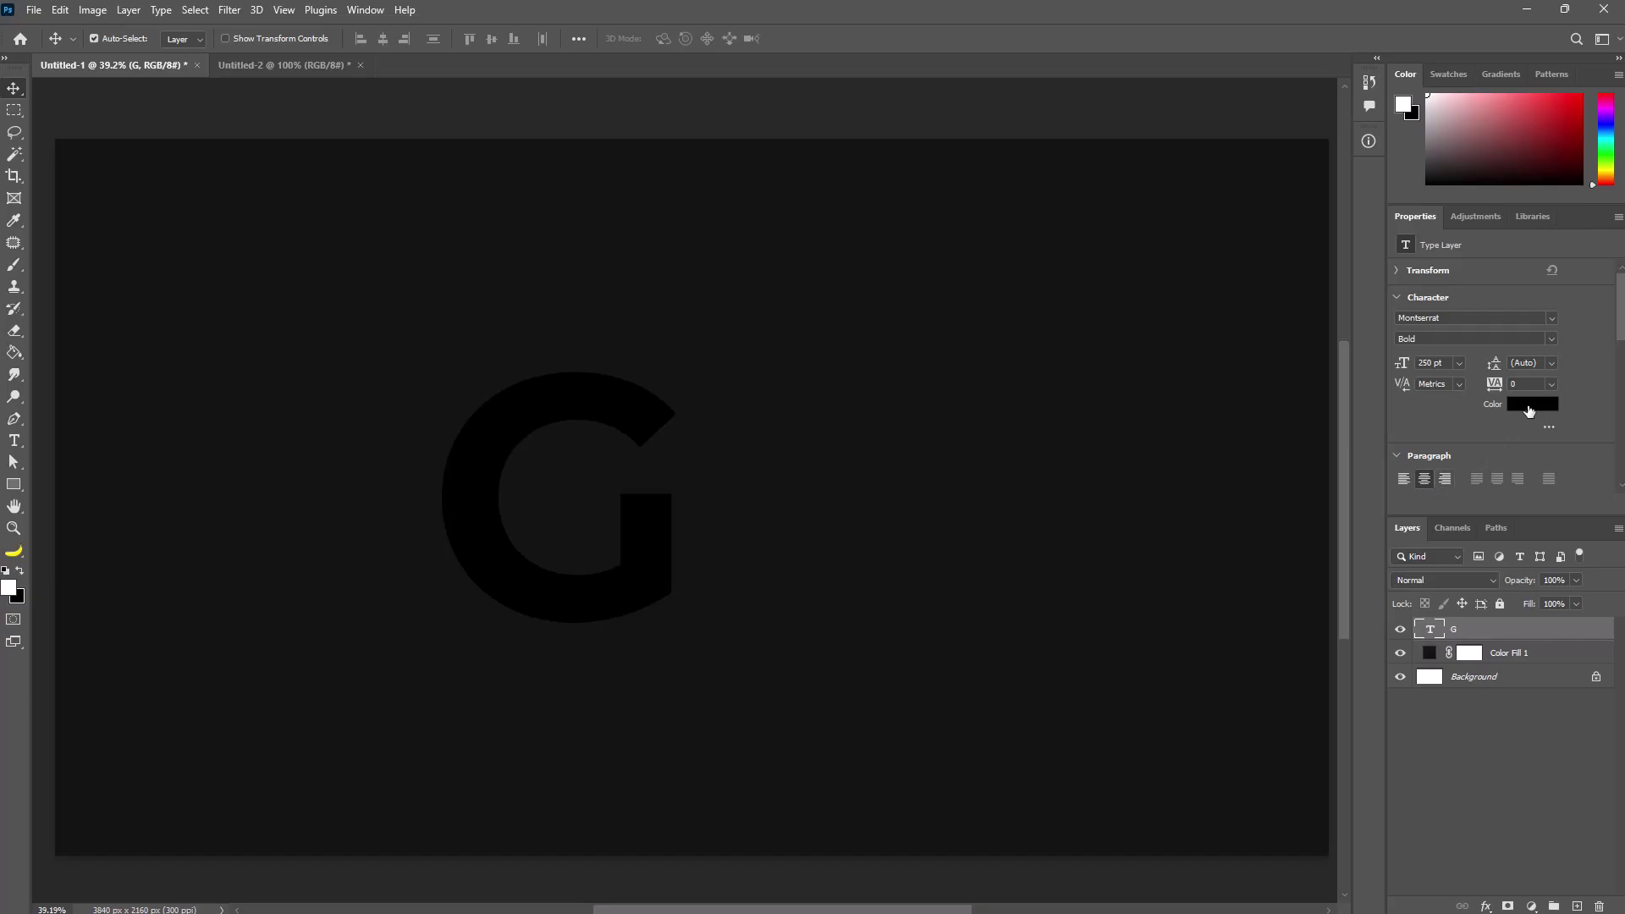
key("ctrl+a")
left_click(382, 38)
left_click(491, 38)
key("ctrl+d")
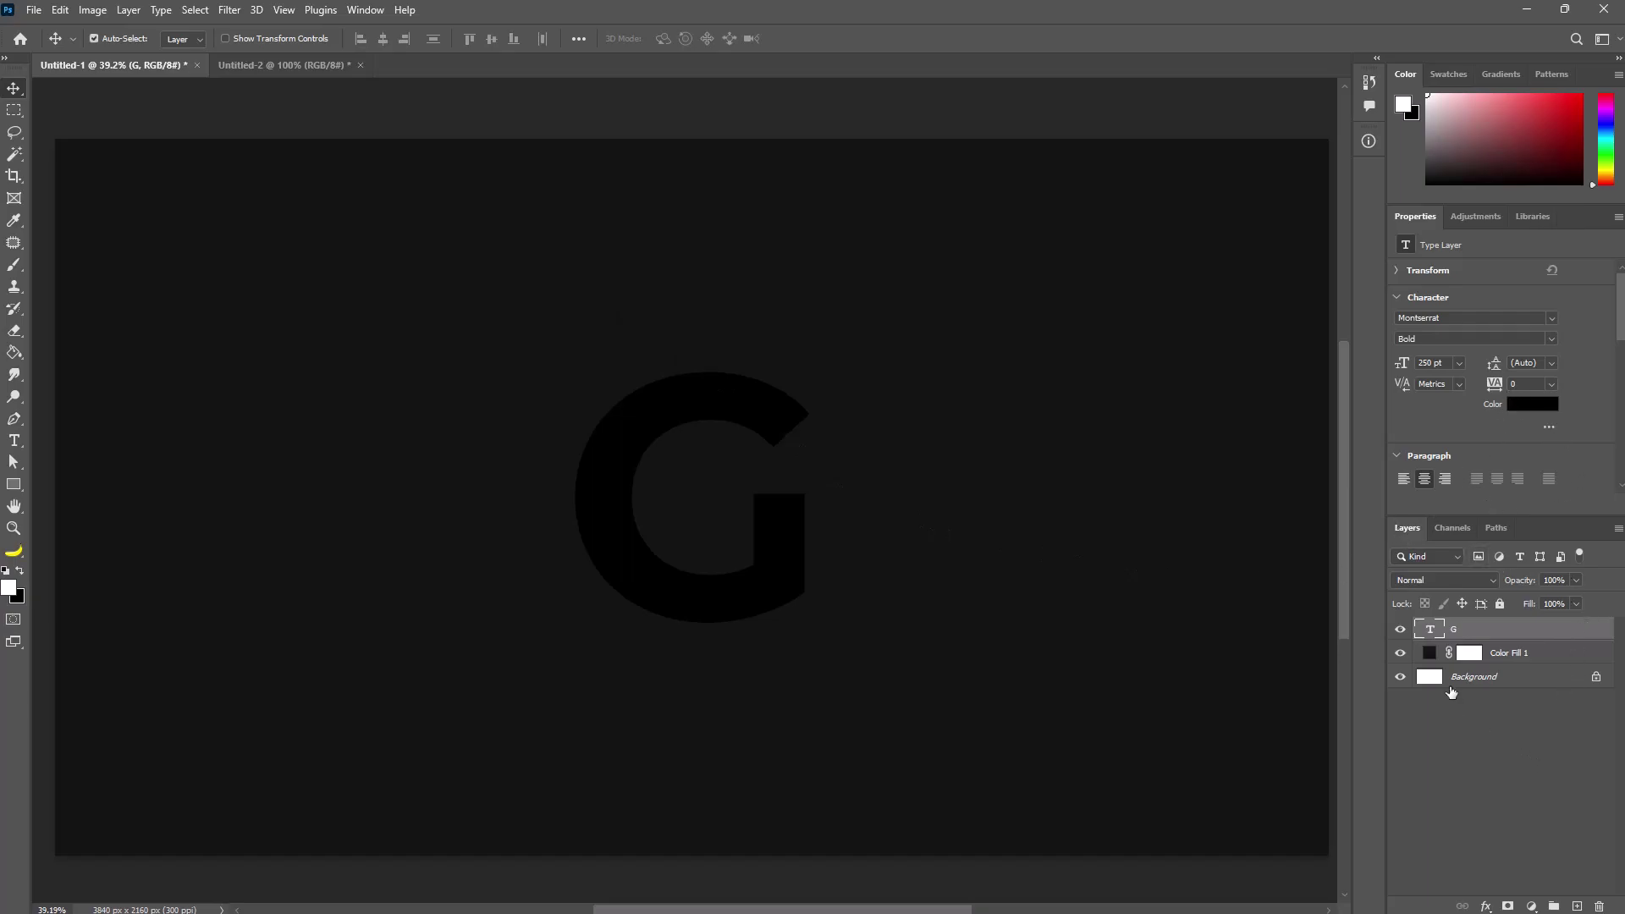
left_click(1452, 723)
- Set the G layer's Fill Opacity to 0% in its Layer Style blending options
left_click(1564, 626)
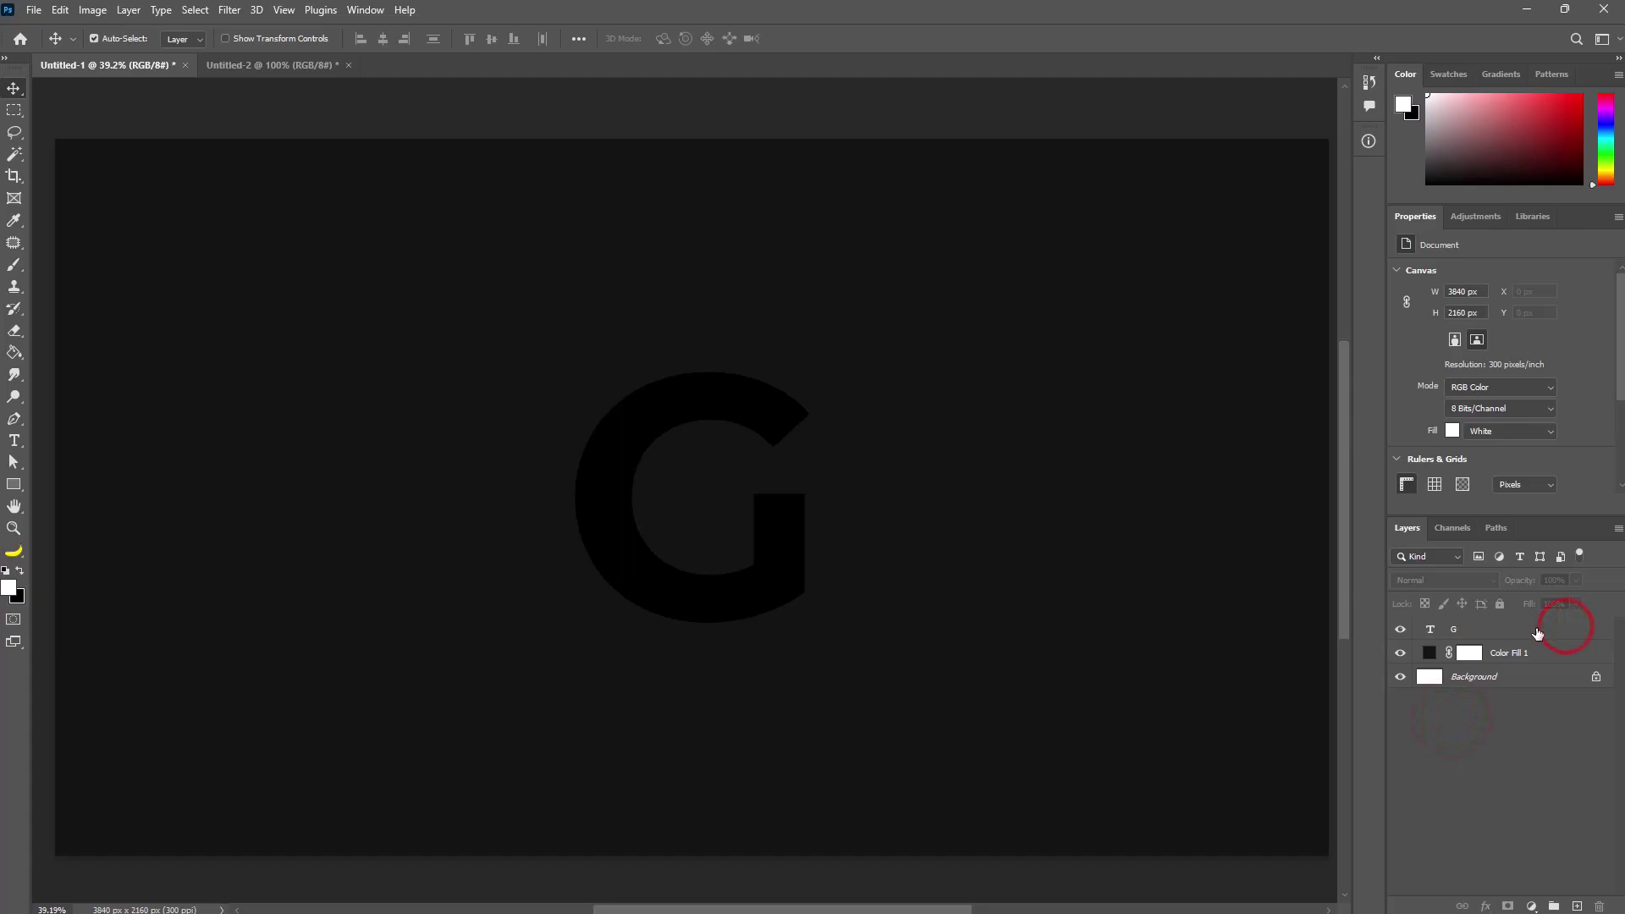
double_click(1594, 633)
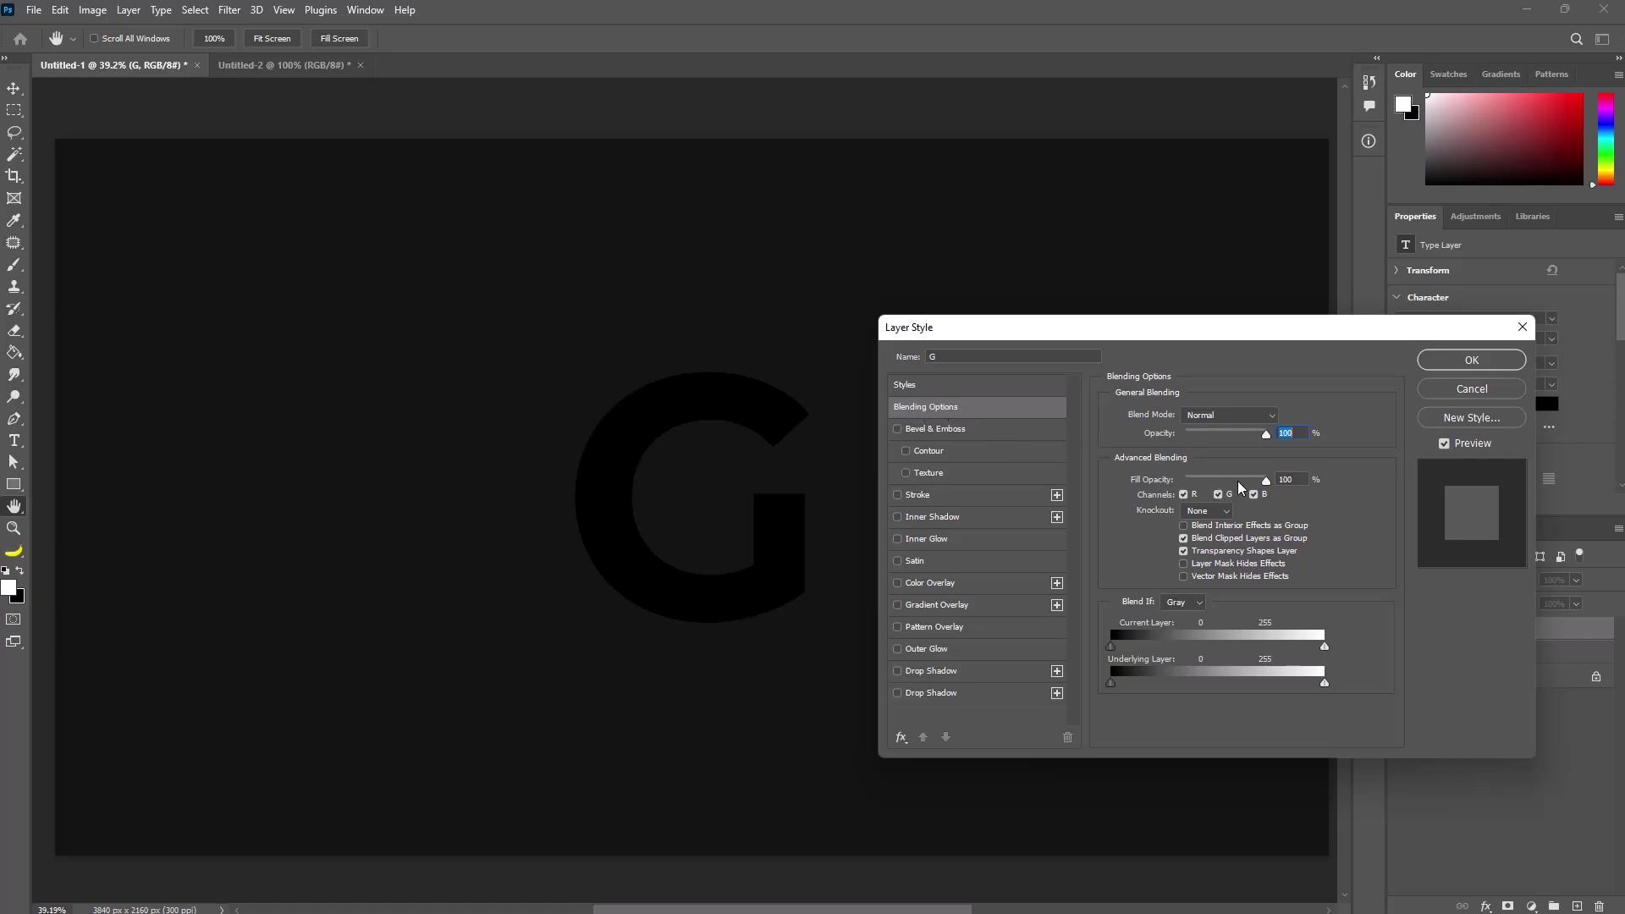
left_click_drag(1265, 482, 1183, 486)
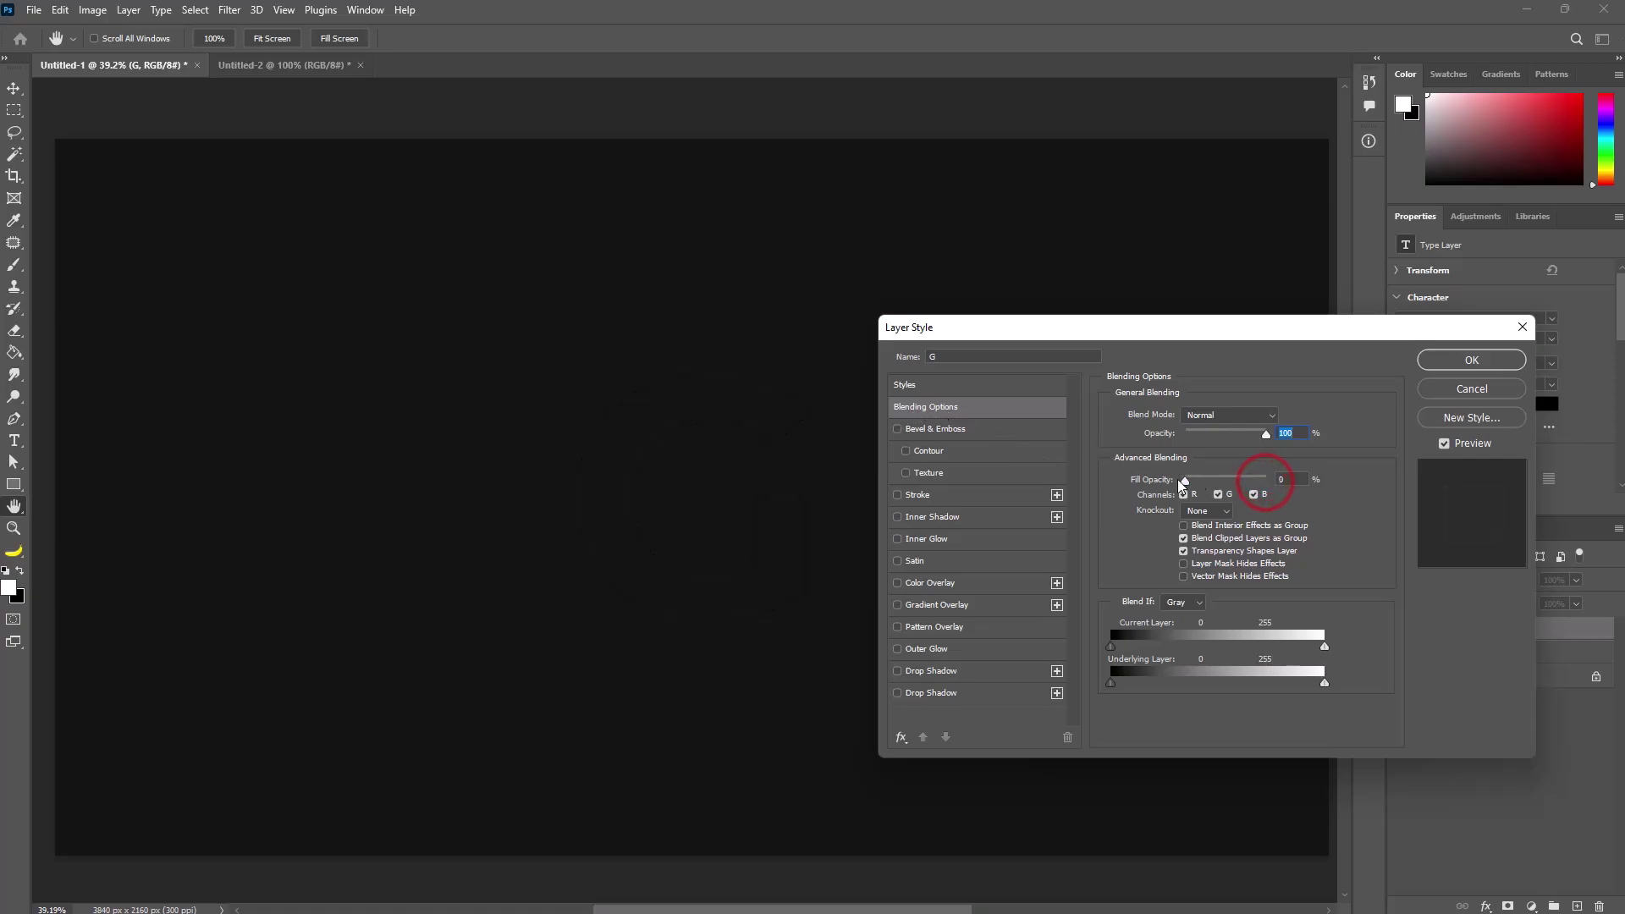
- Enable Bevel & Emboss as Inner Bevel with 80% depth and direction Down
left_click(953, 429)
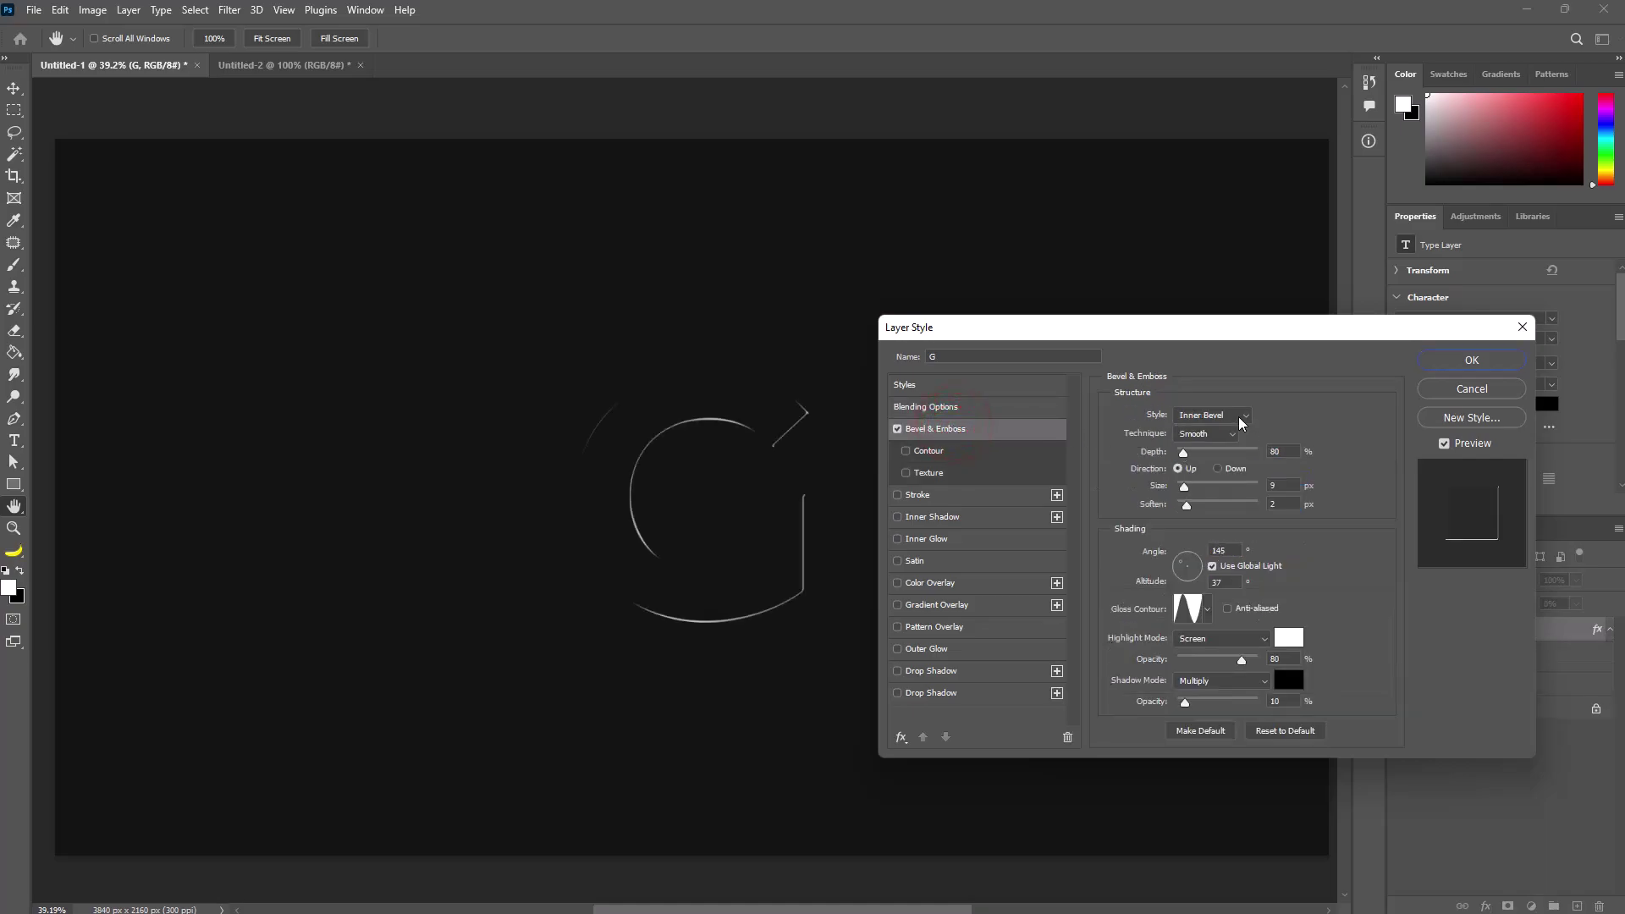
left_click(1241, 423)
left_click(1227, 418)
left_click_drag(1188, 460, 1192, 458)
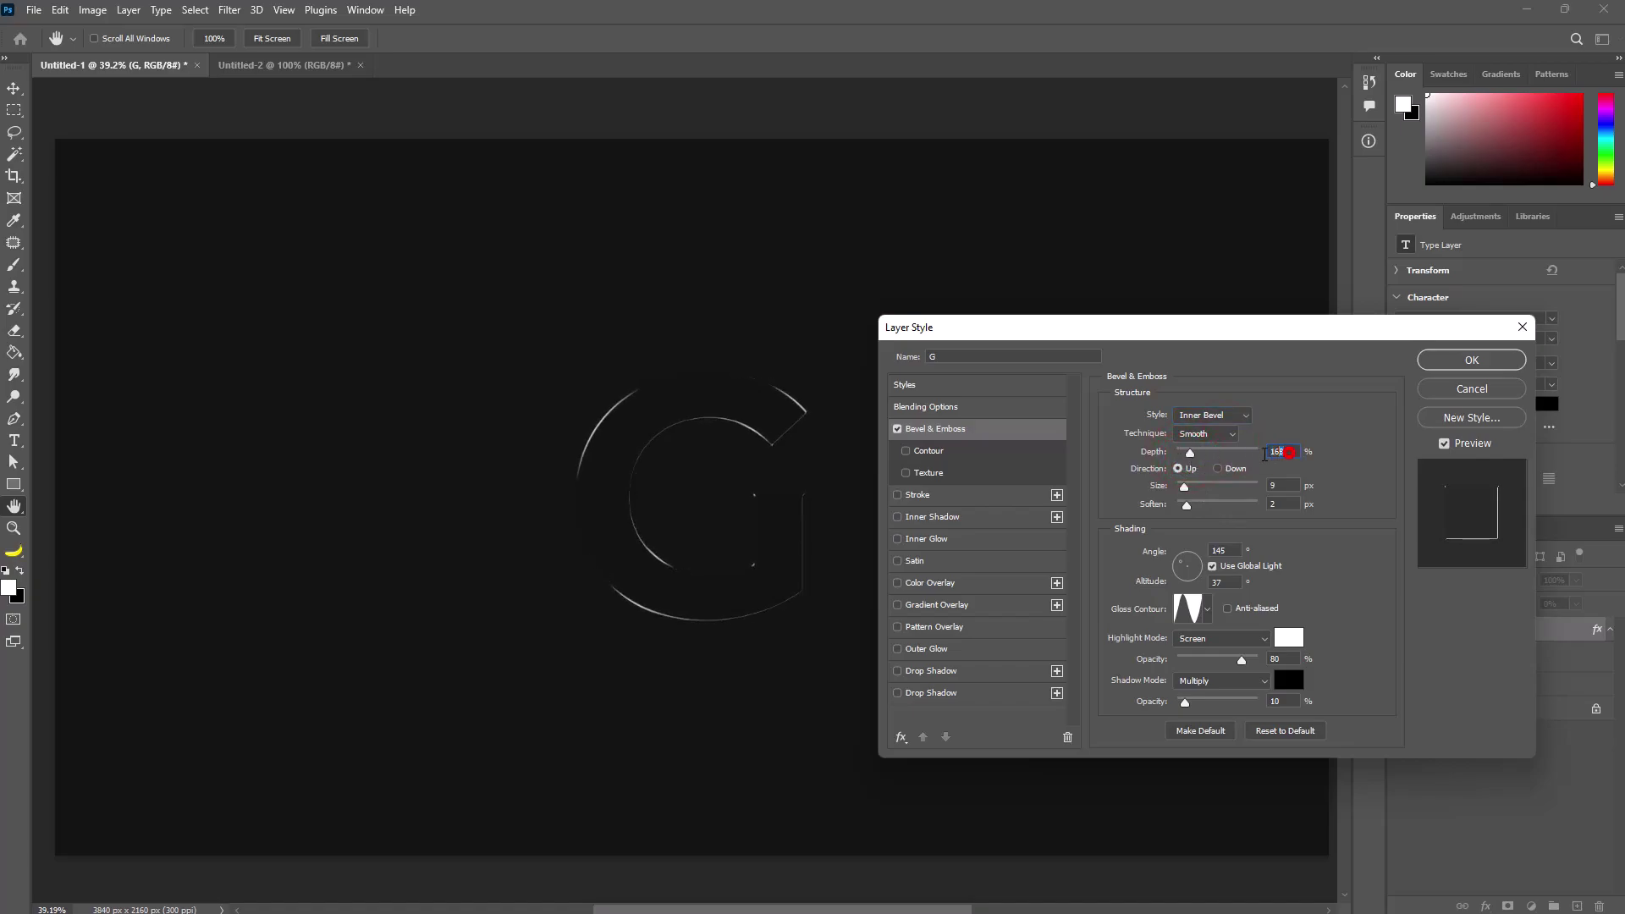
type("80")
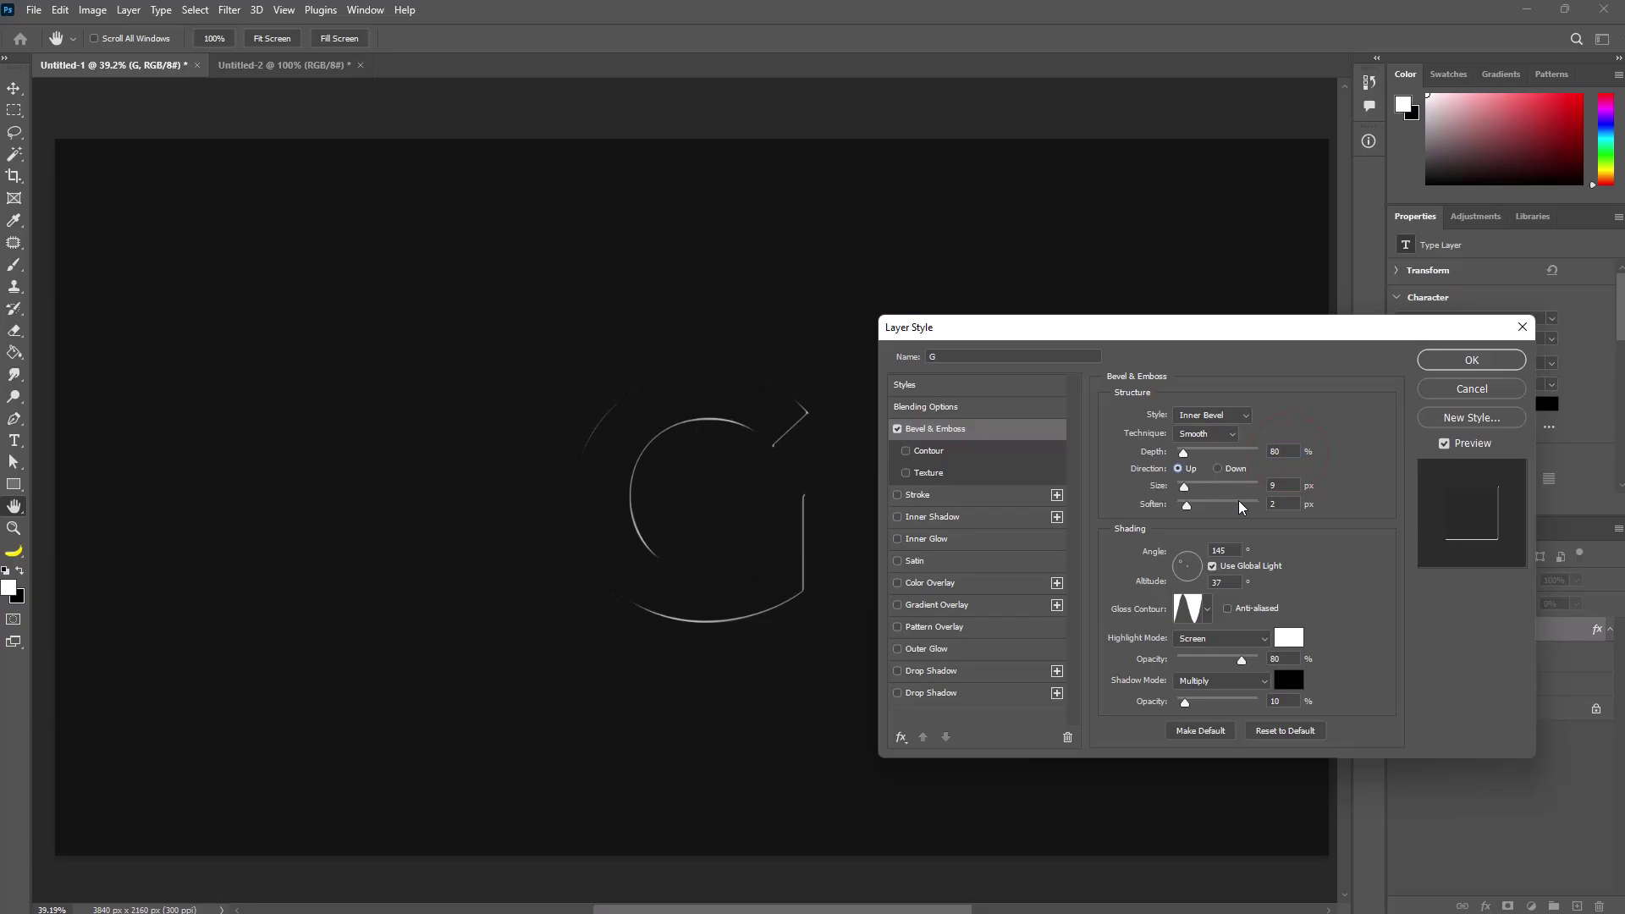
left_click(1228, 469)
left_click(1178, 469)
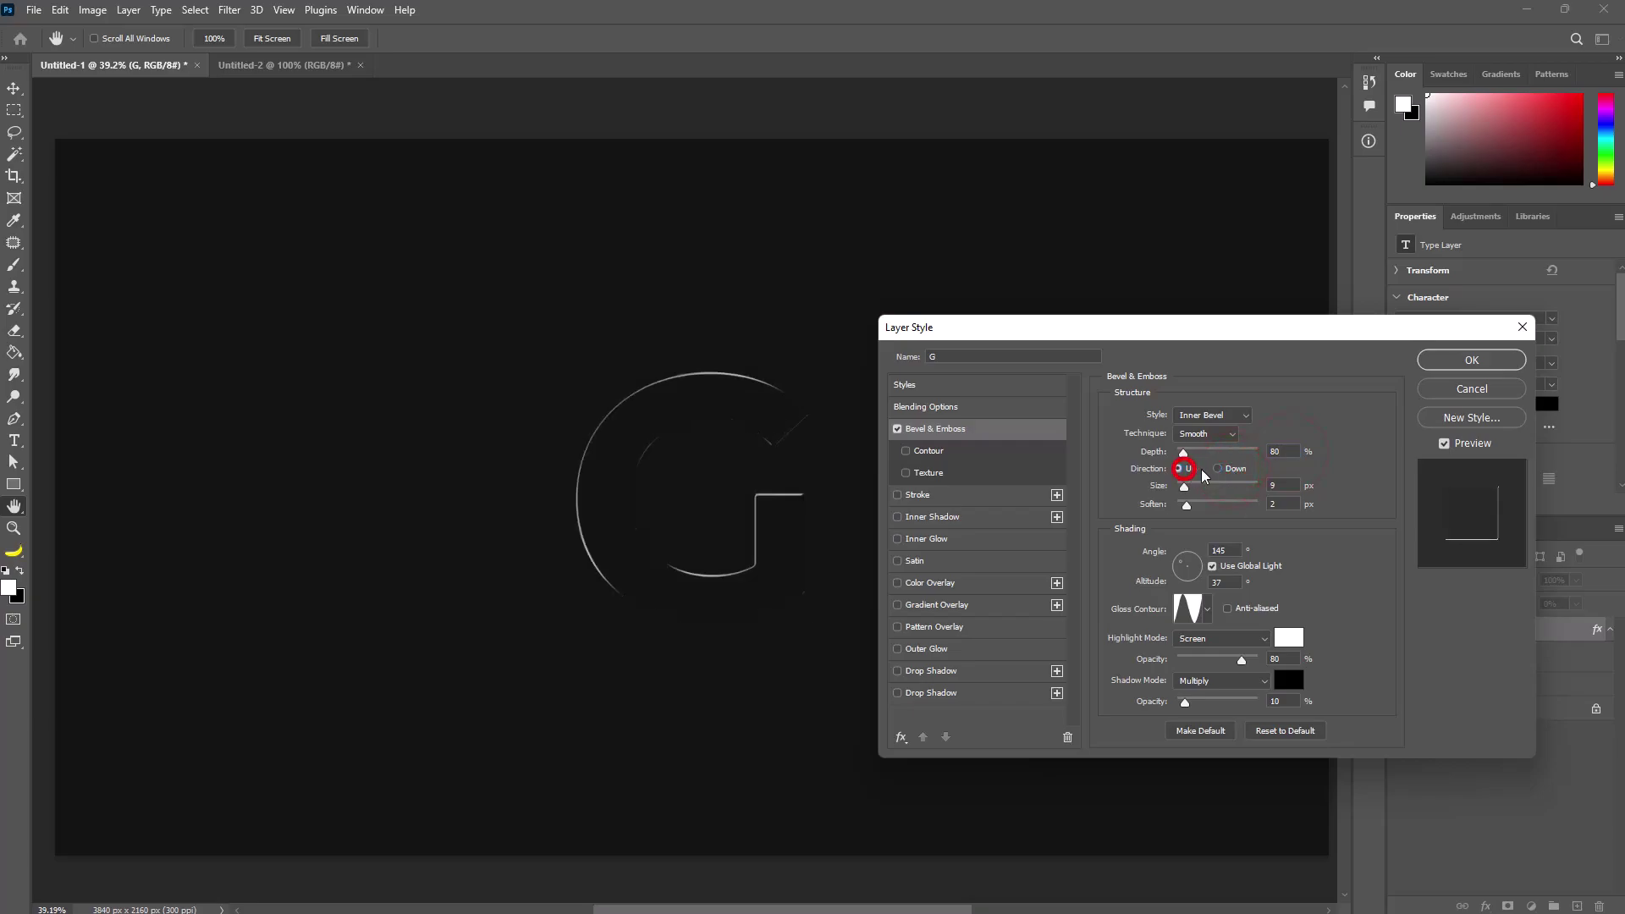
left_click(1234, 471)
left_click(1179, 469)
left_click(1219, 469)
- Set bevel size 9 px, soften 2 px, a new gloss contour and Multiply shadow mode
left_click_drag(1183, 487, 1208, 508)
key("Down")
key("Down")
left_click(1208, 609)
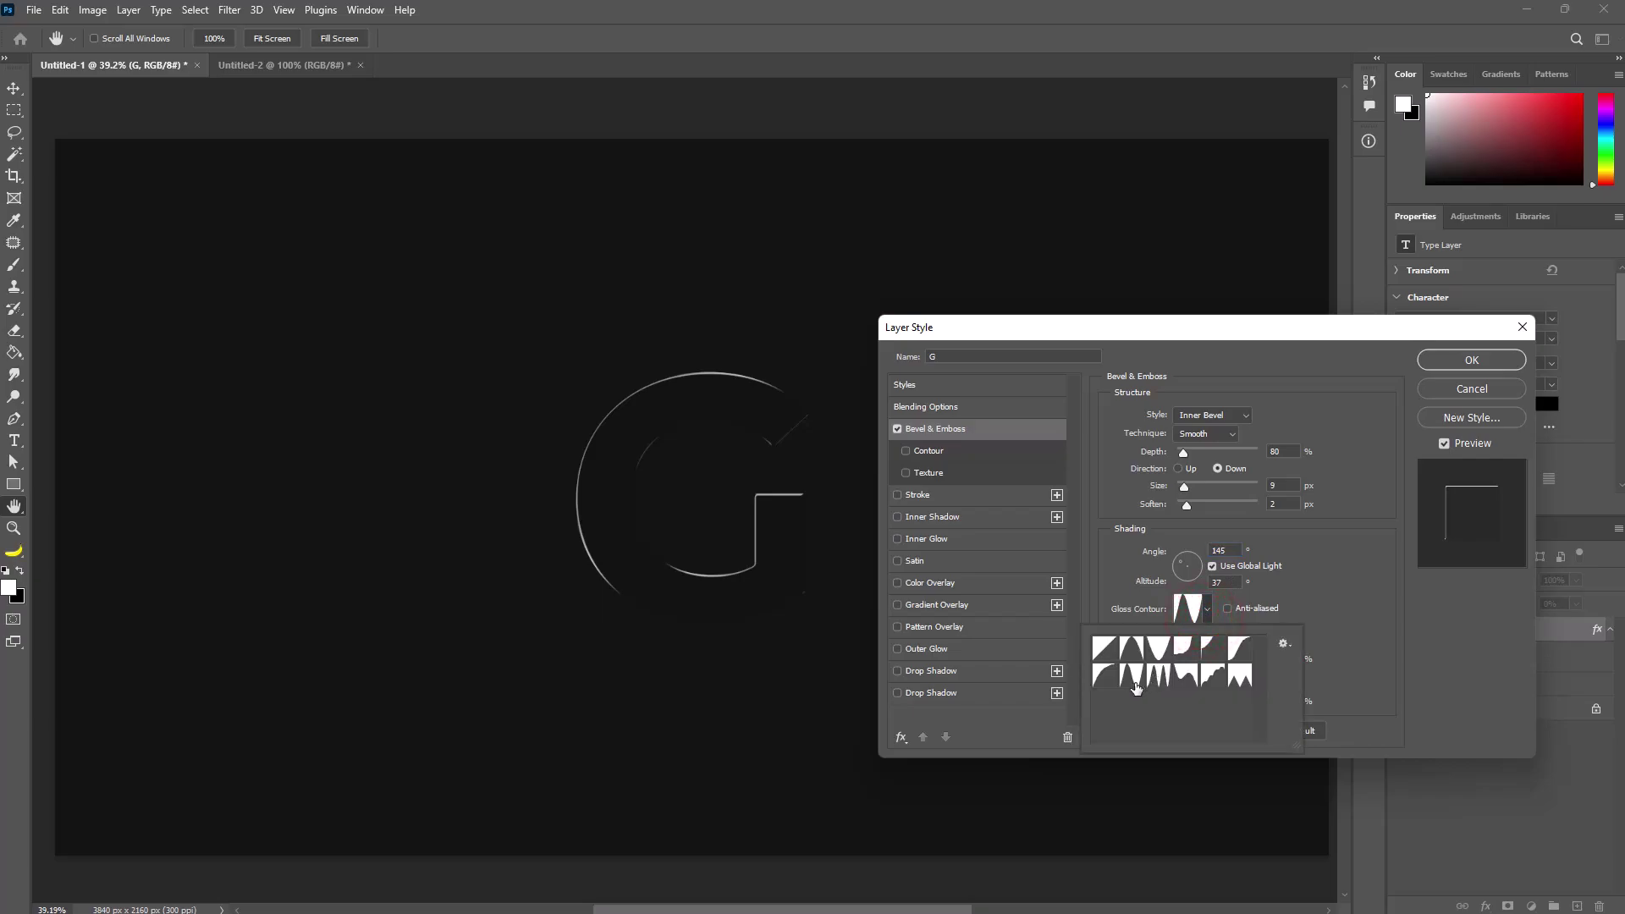
double_click(1138, 670)
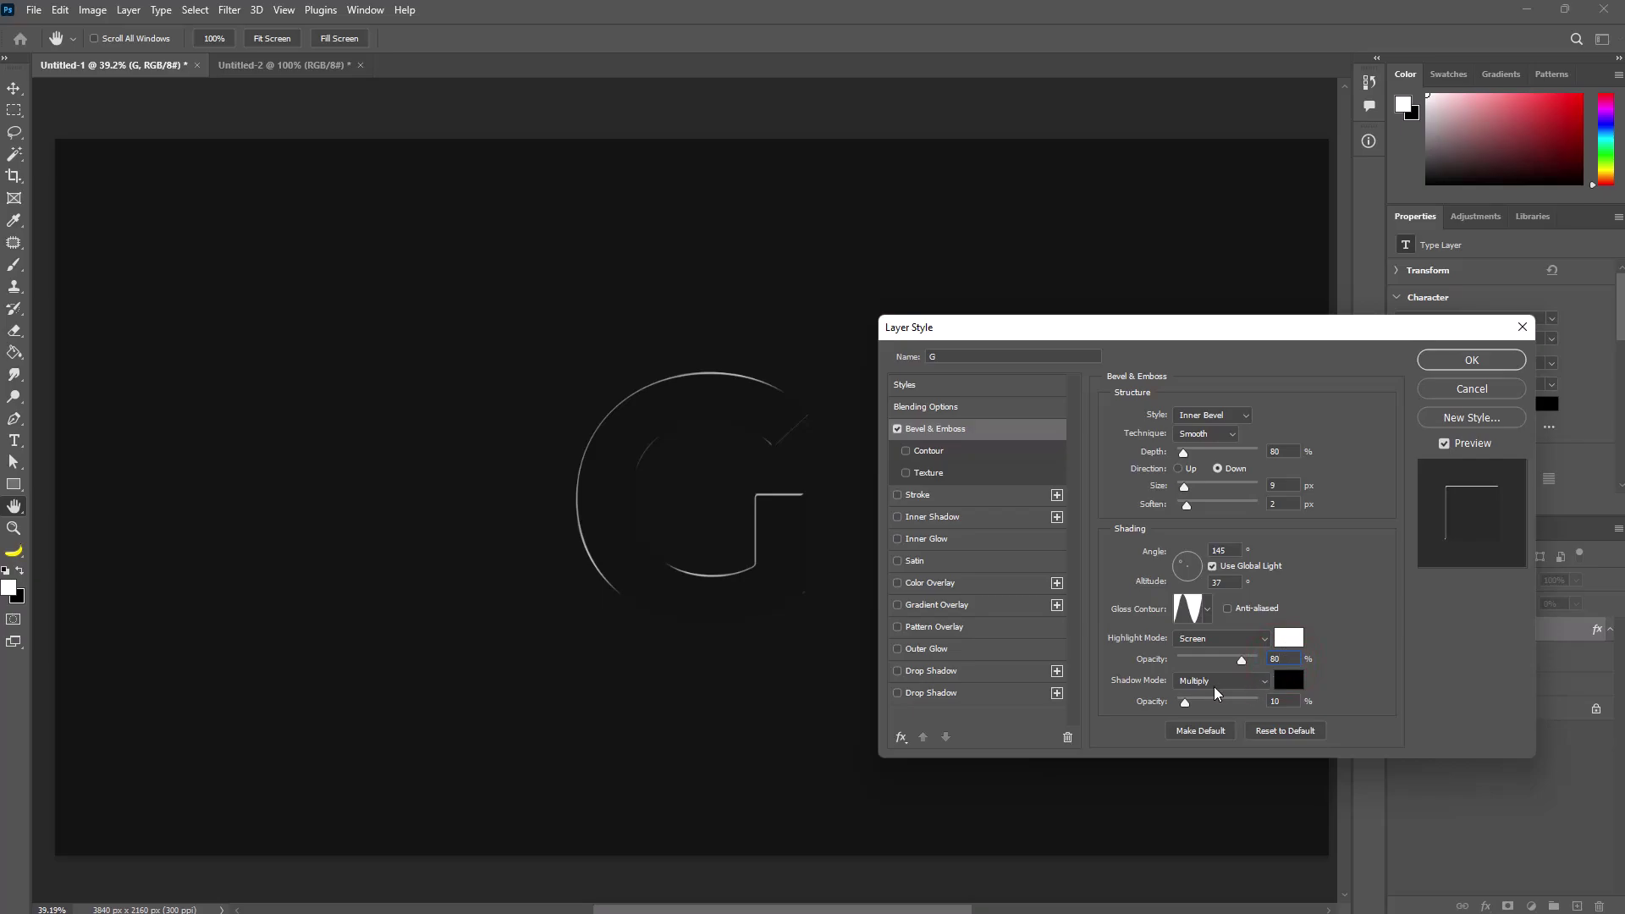
left_click(1241, 682)
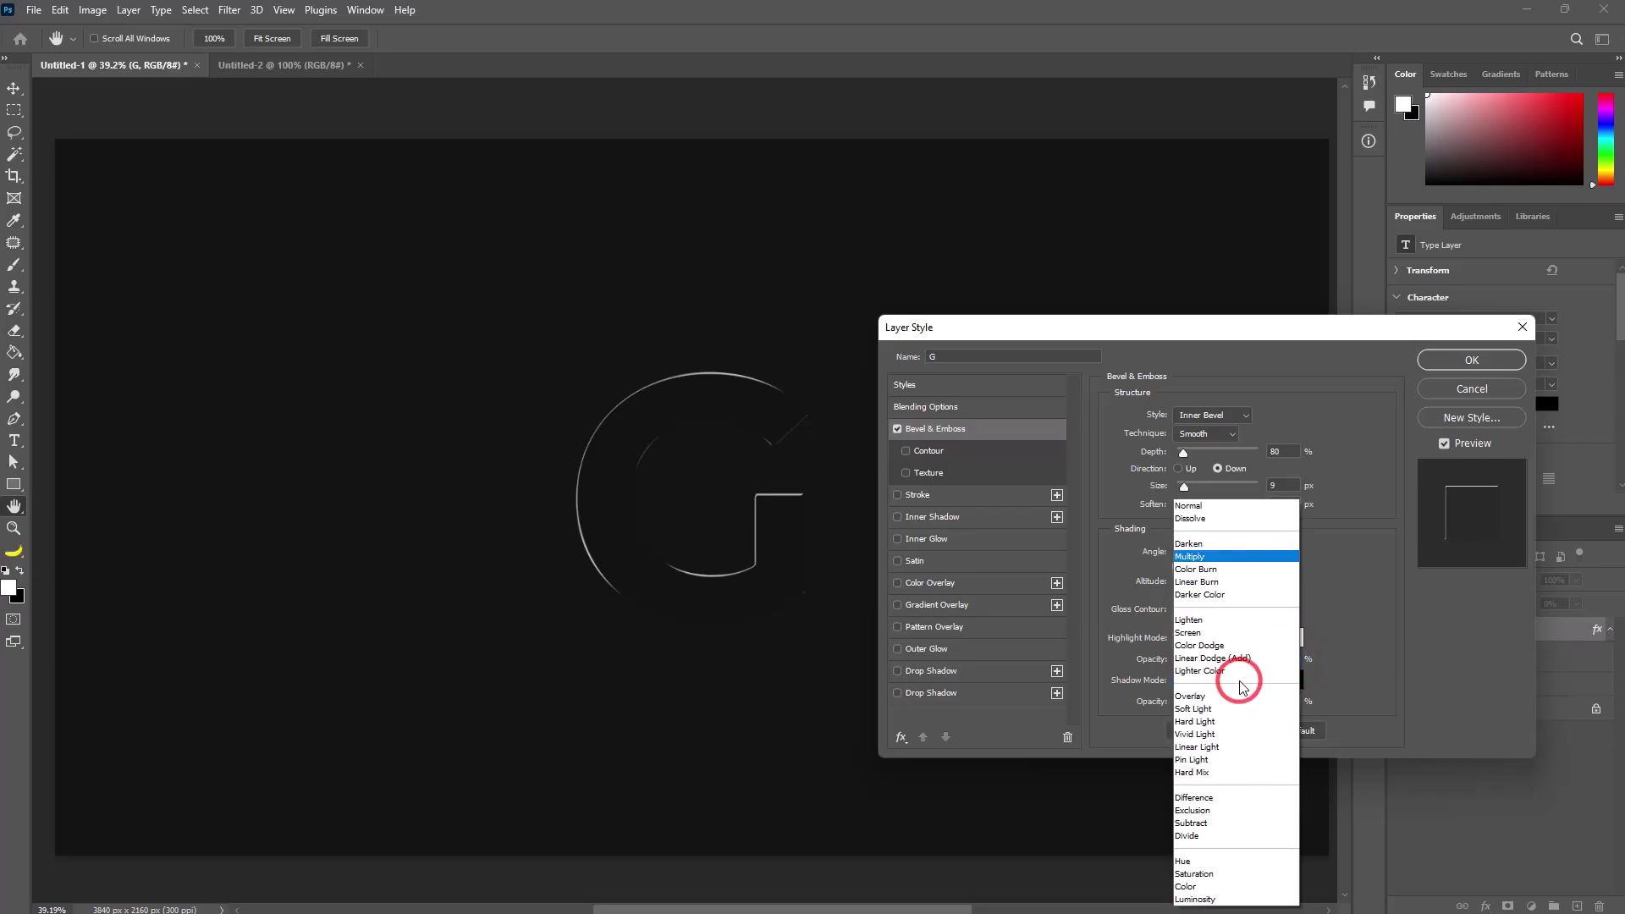
left_click(1239, 567)
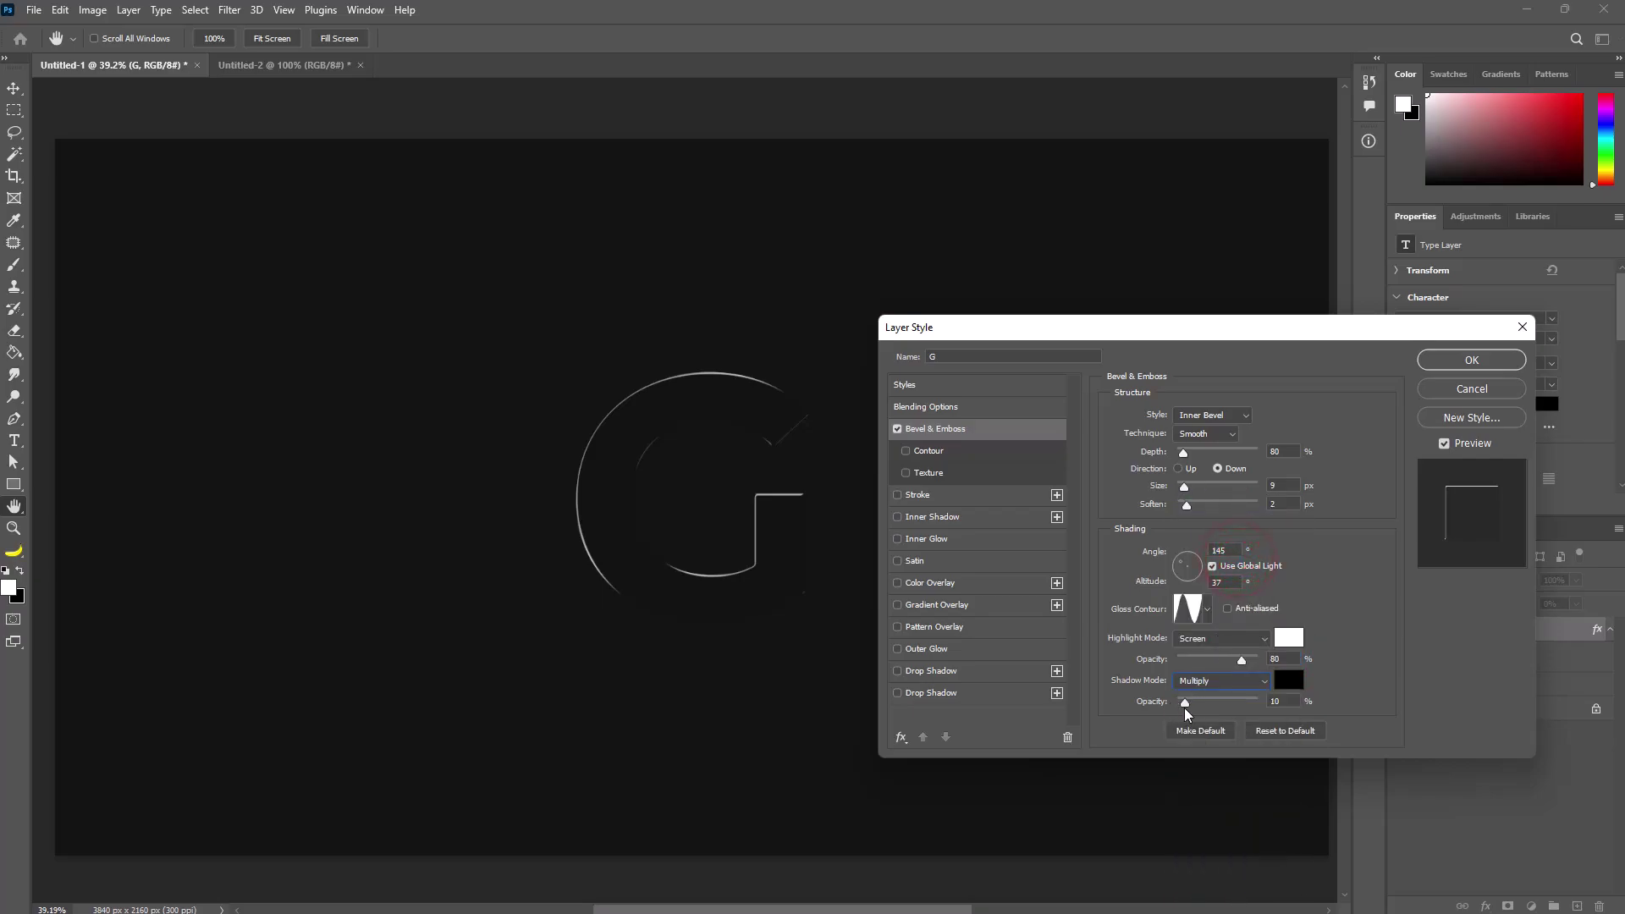
- Reshape the bevel contour from the Cone preset into a custom wavy curve, then enable Inner Glow
left_click(922, 450)
left_click(1155, 419)
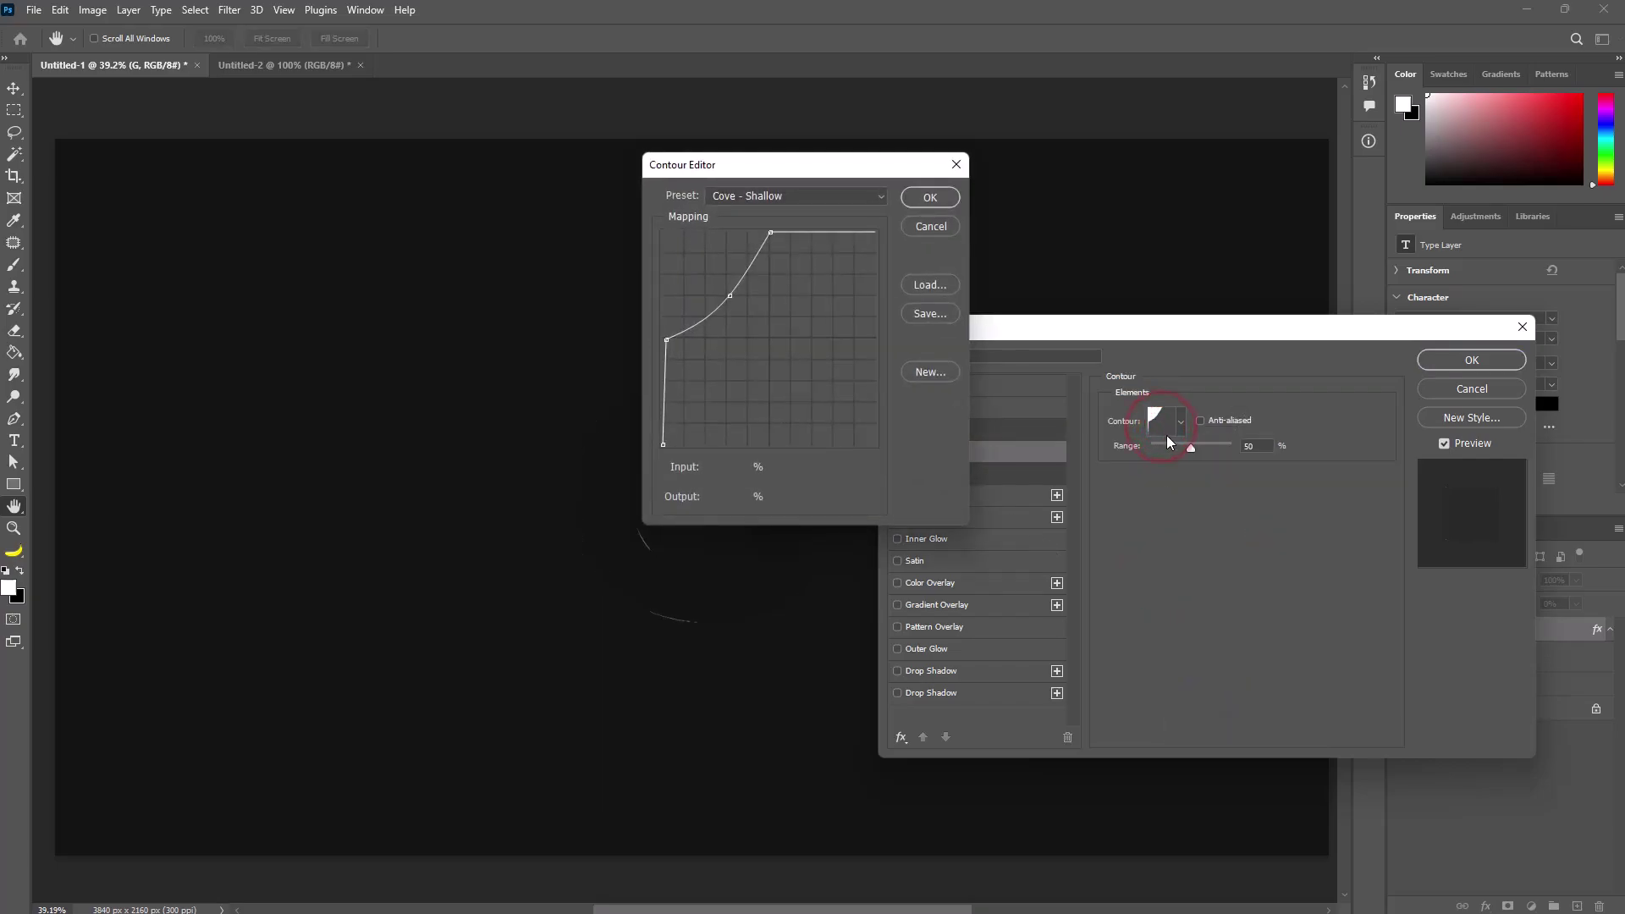
left_click(773, 198)
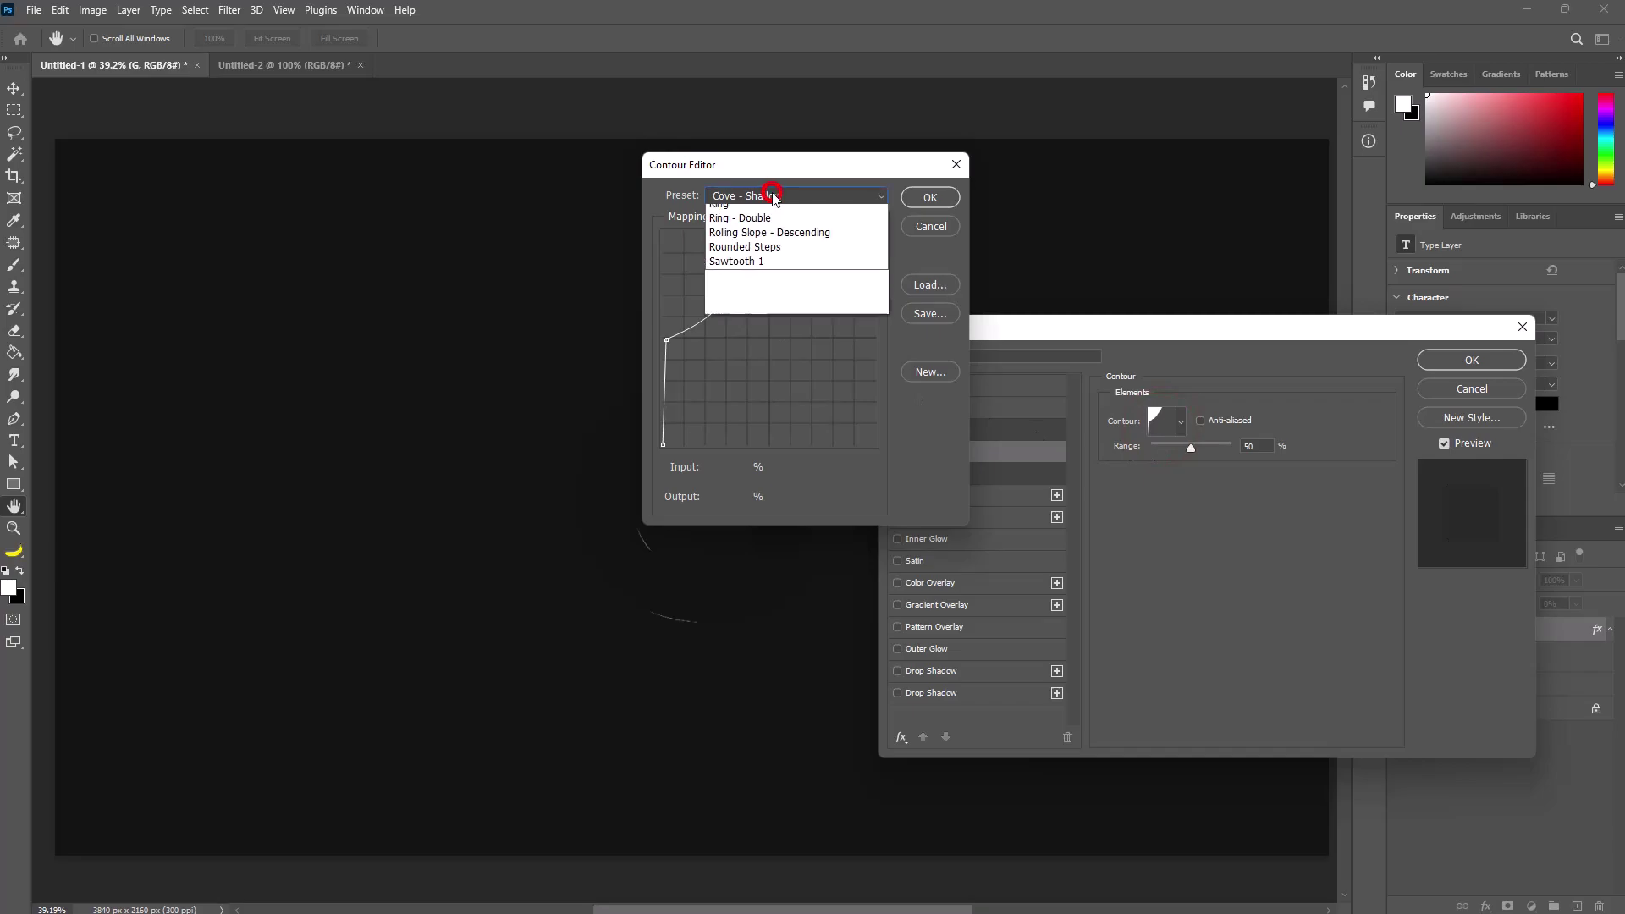
left_click(761, 284)
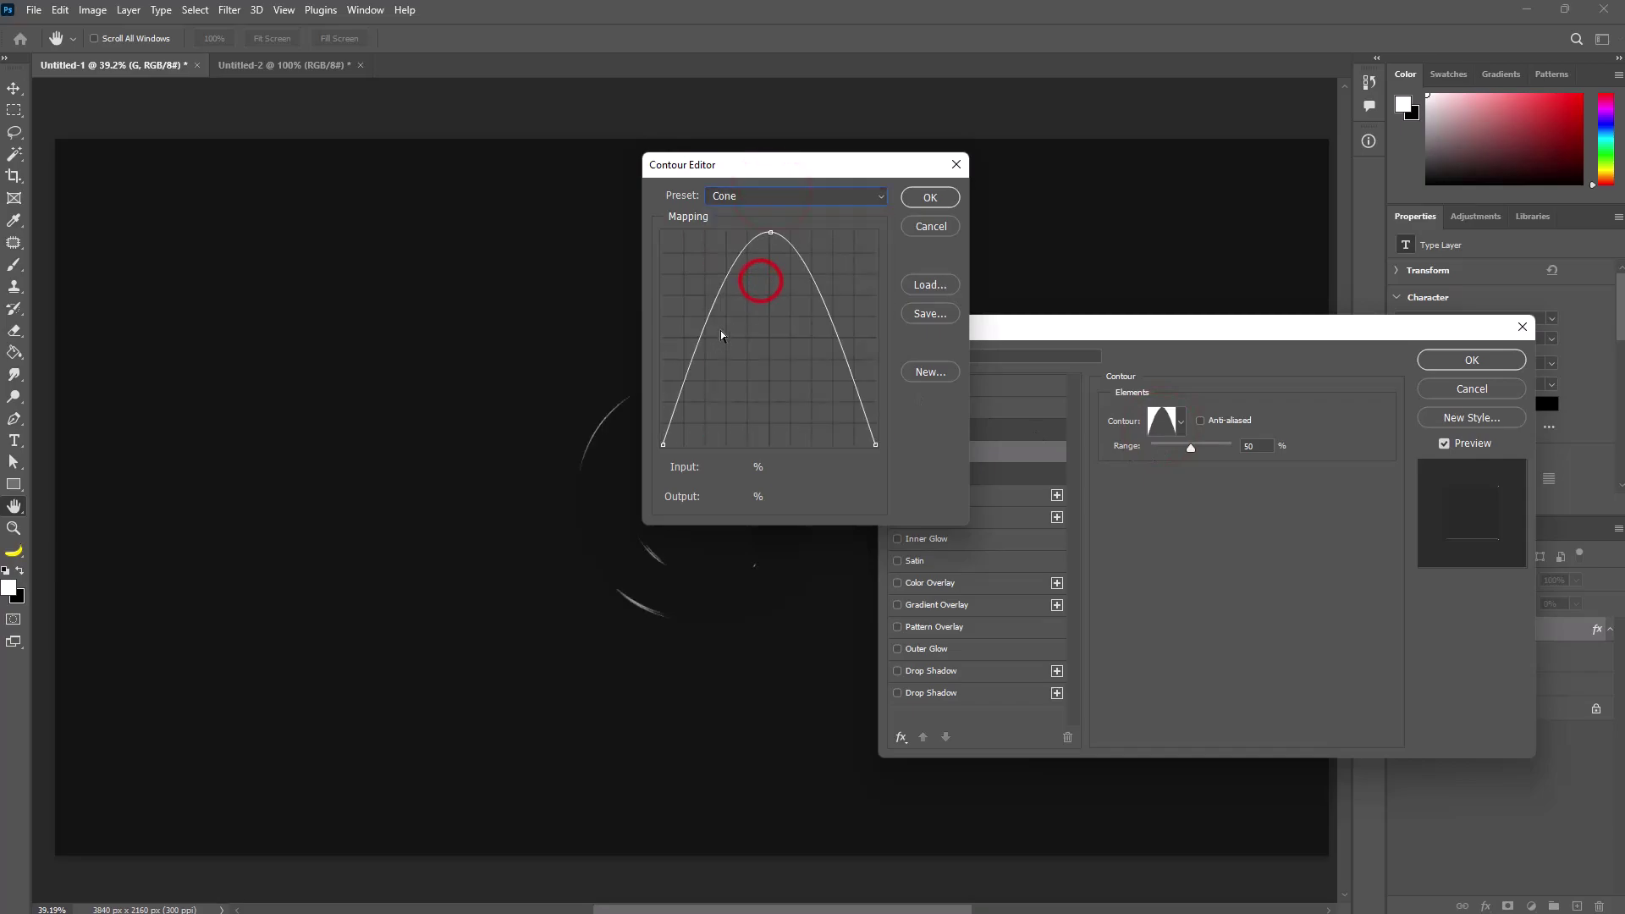
left_click_drag(768, 232, 768, 373)
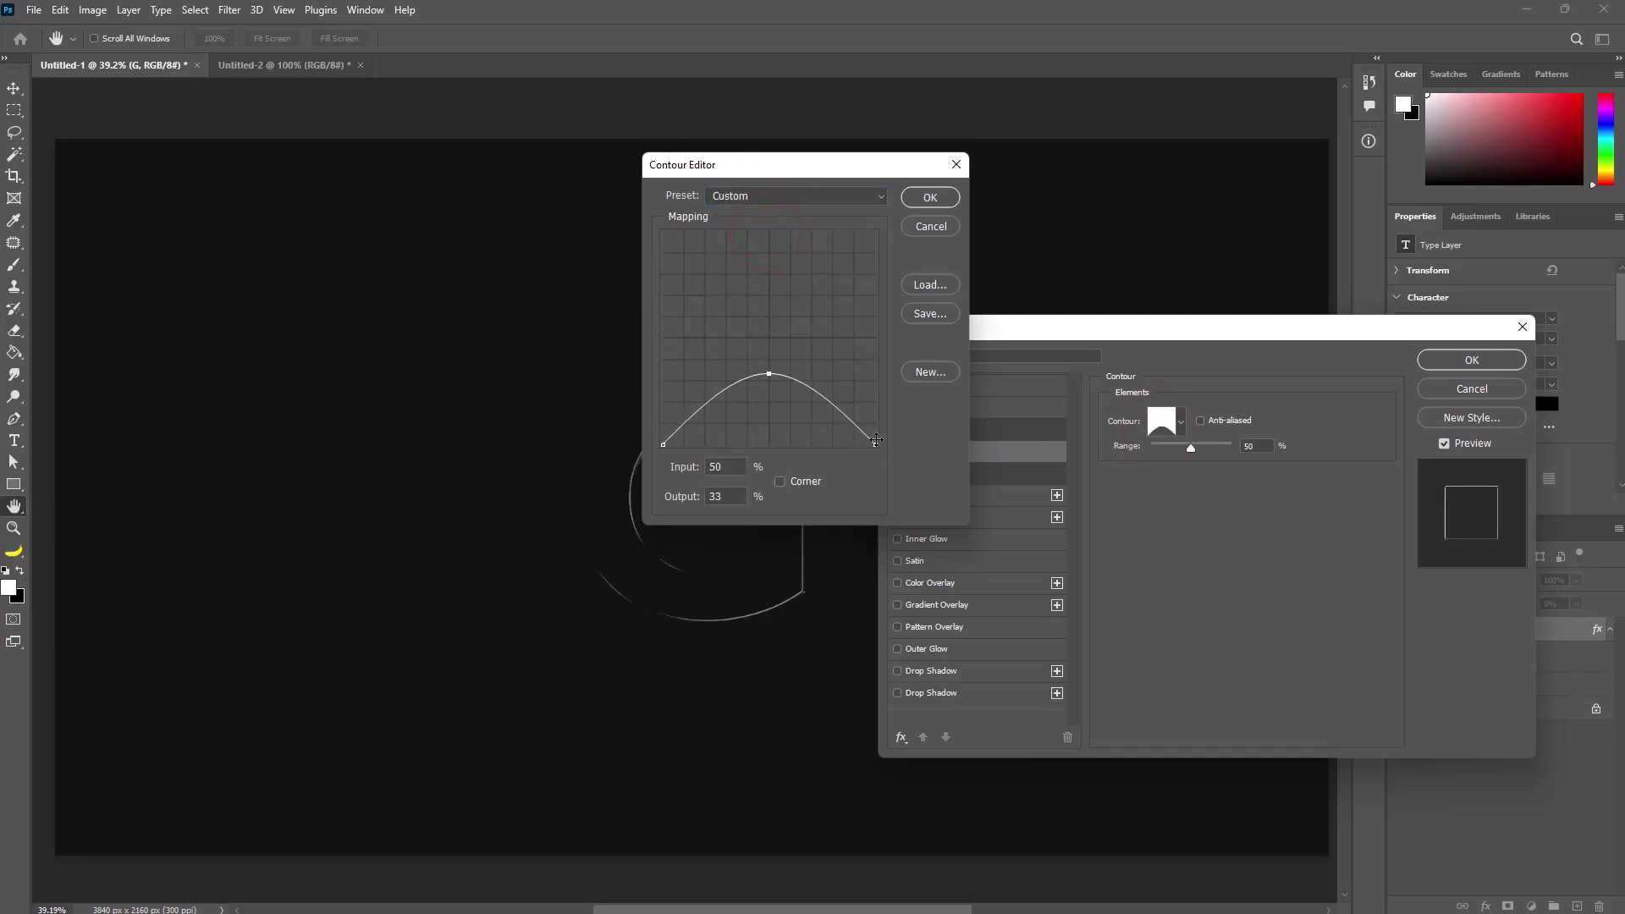
left_click_drag(876, 441, 875, 233)
left_click_drag(735, 407, 738, 298)
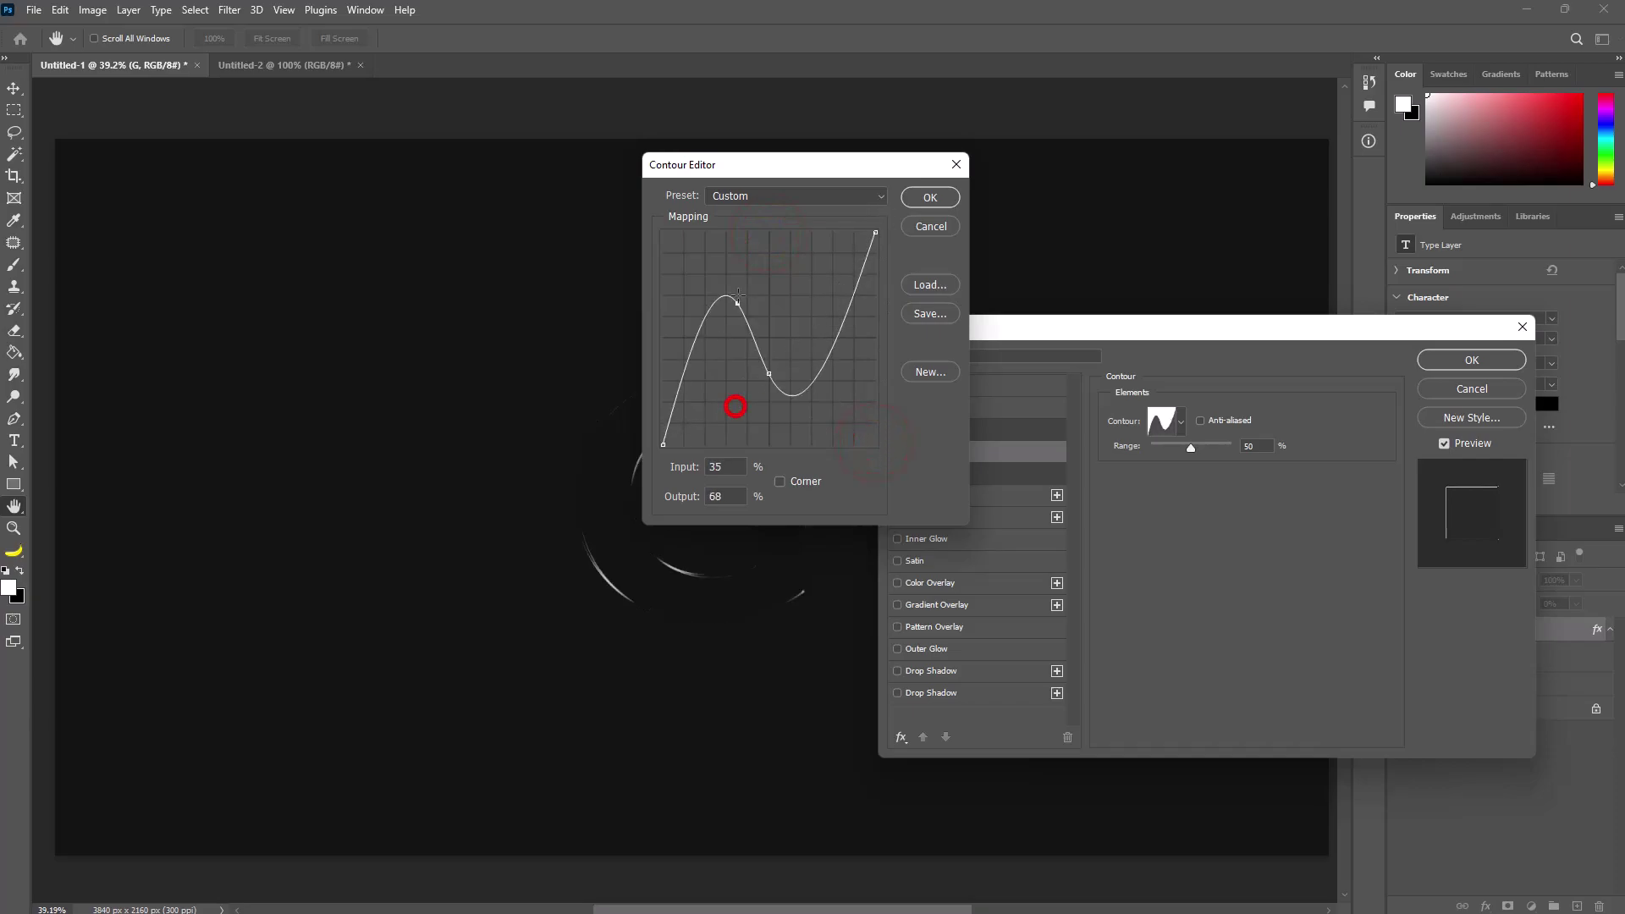
left_click_drag(768, 373, 810, 409)
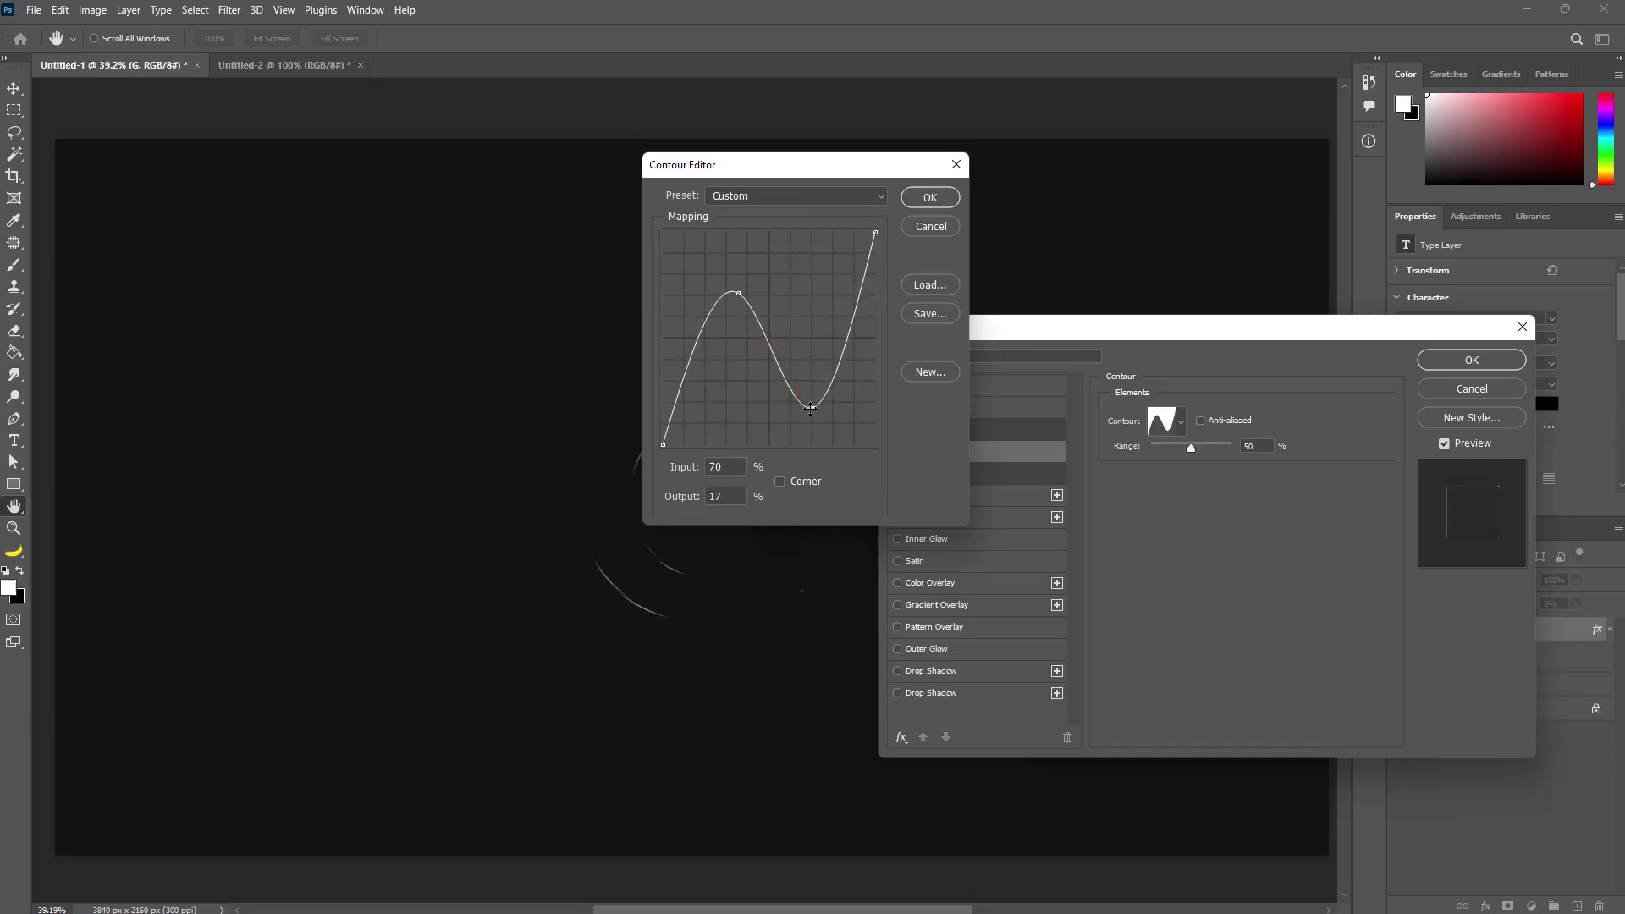
left_click_drag(738, 292, 720, 329)
left_click(930, 199)
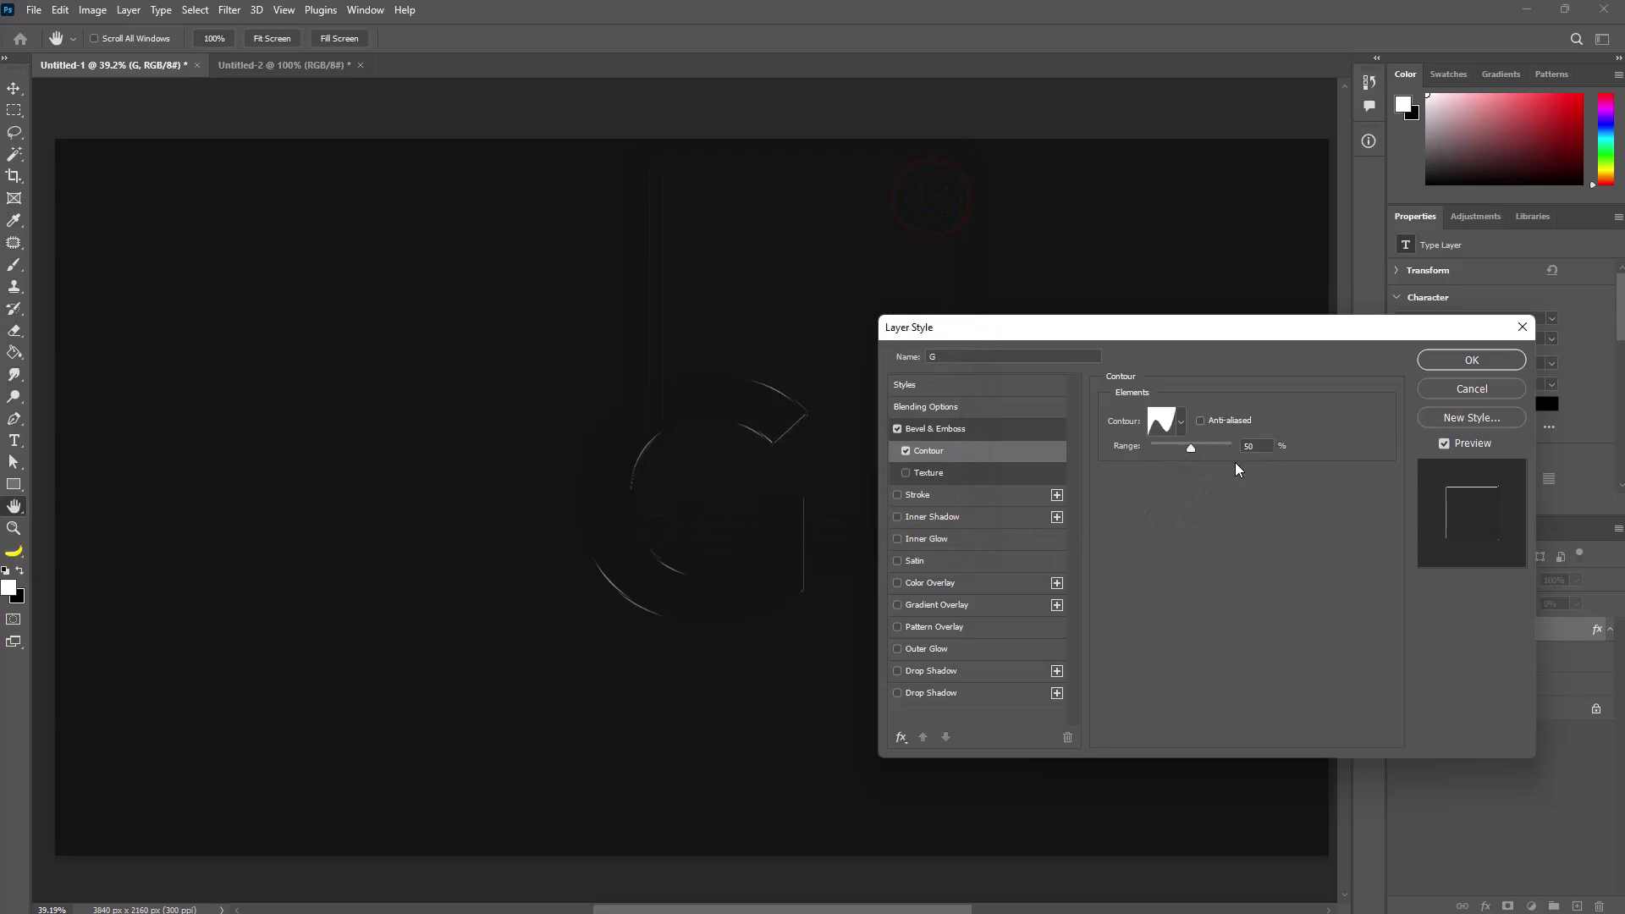
left_click(907, 540)
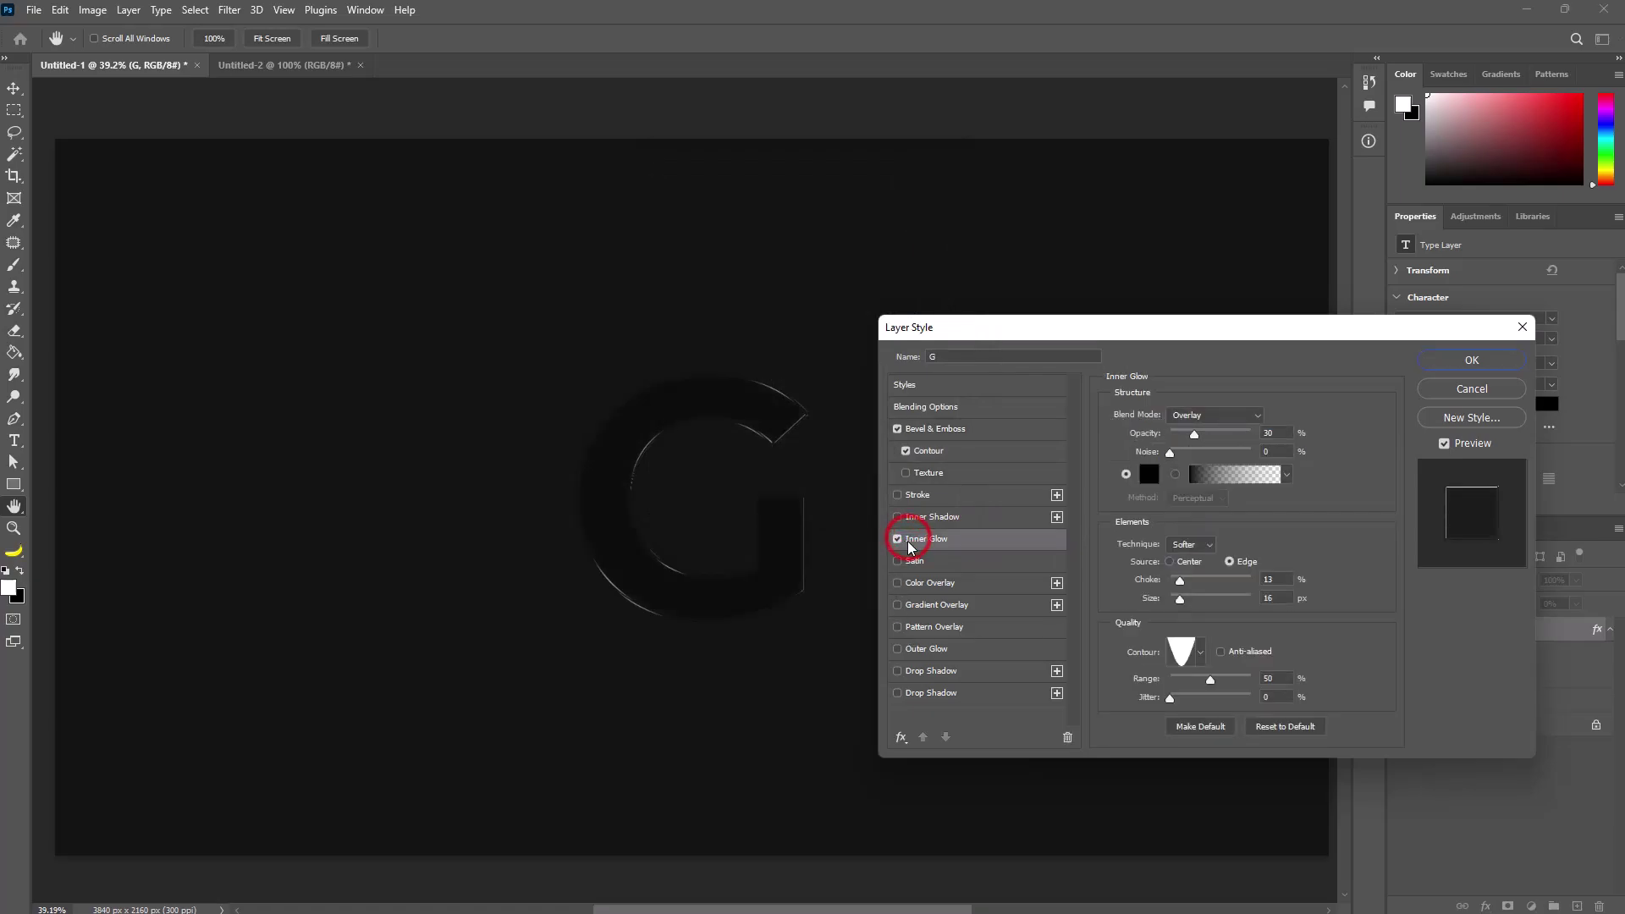
- Keep the Inner Glow in Overlay mode, choose a different glow contour, and apply the style
left_click(1218, 416)
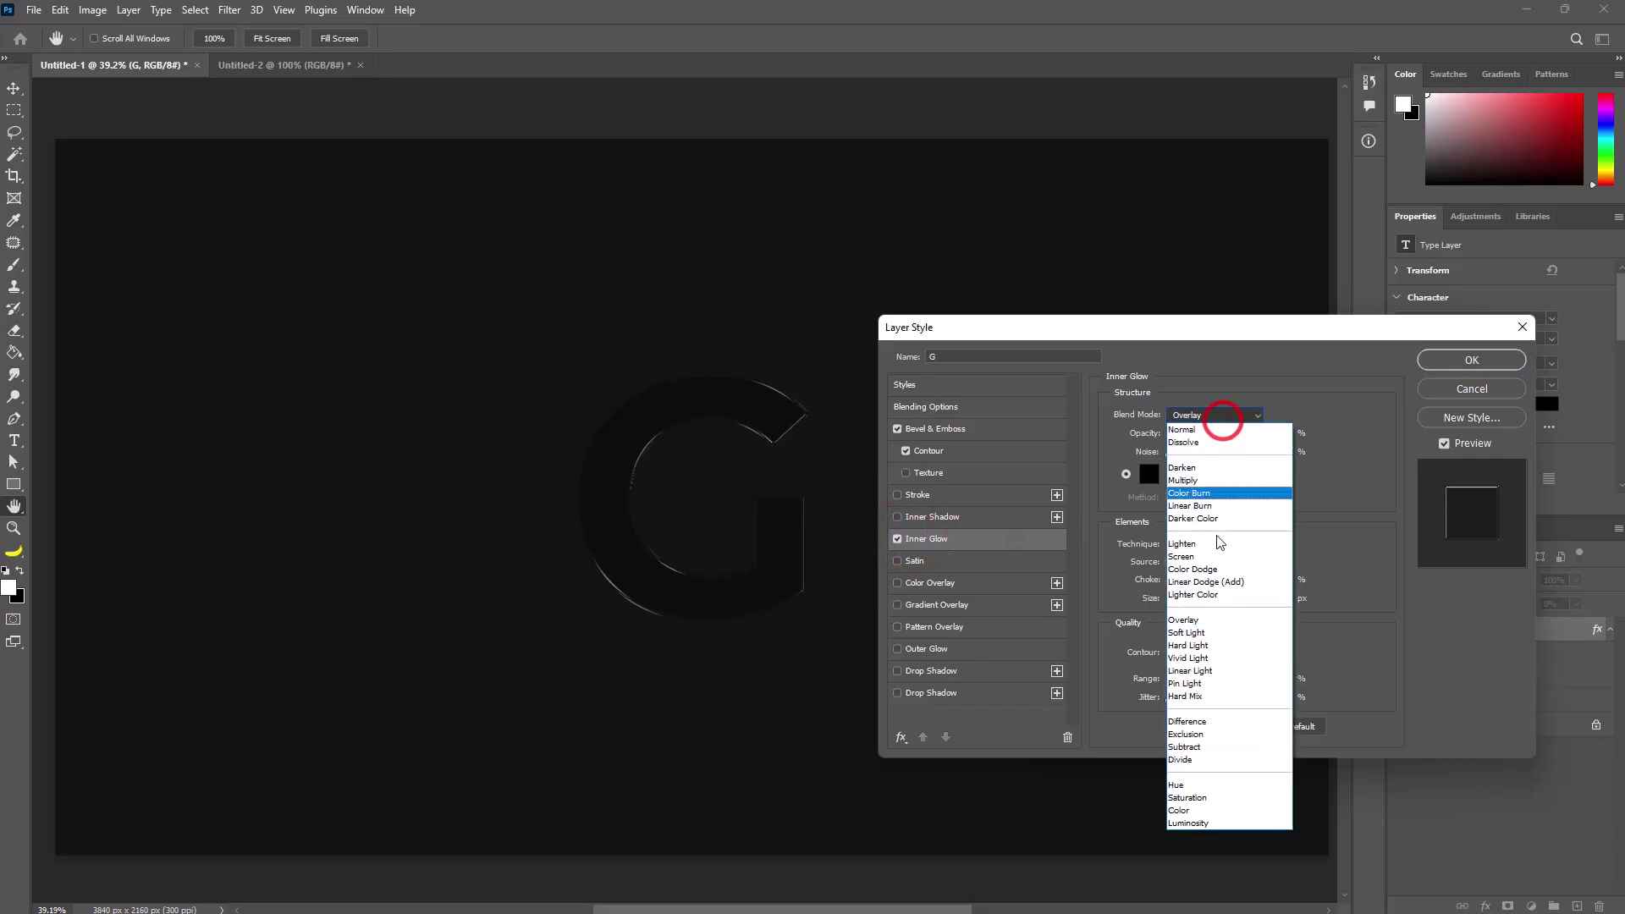
left_click(1218, 619)
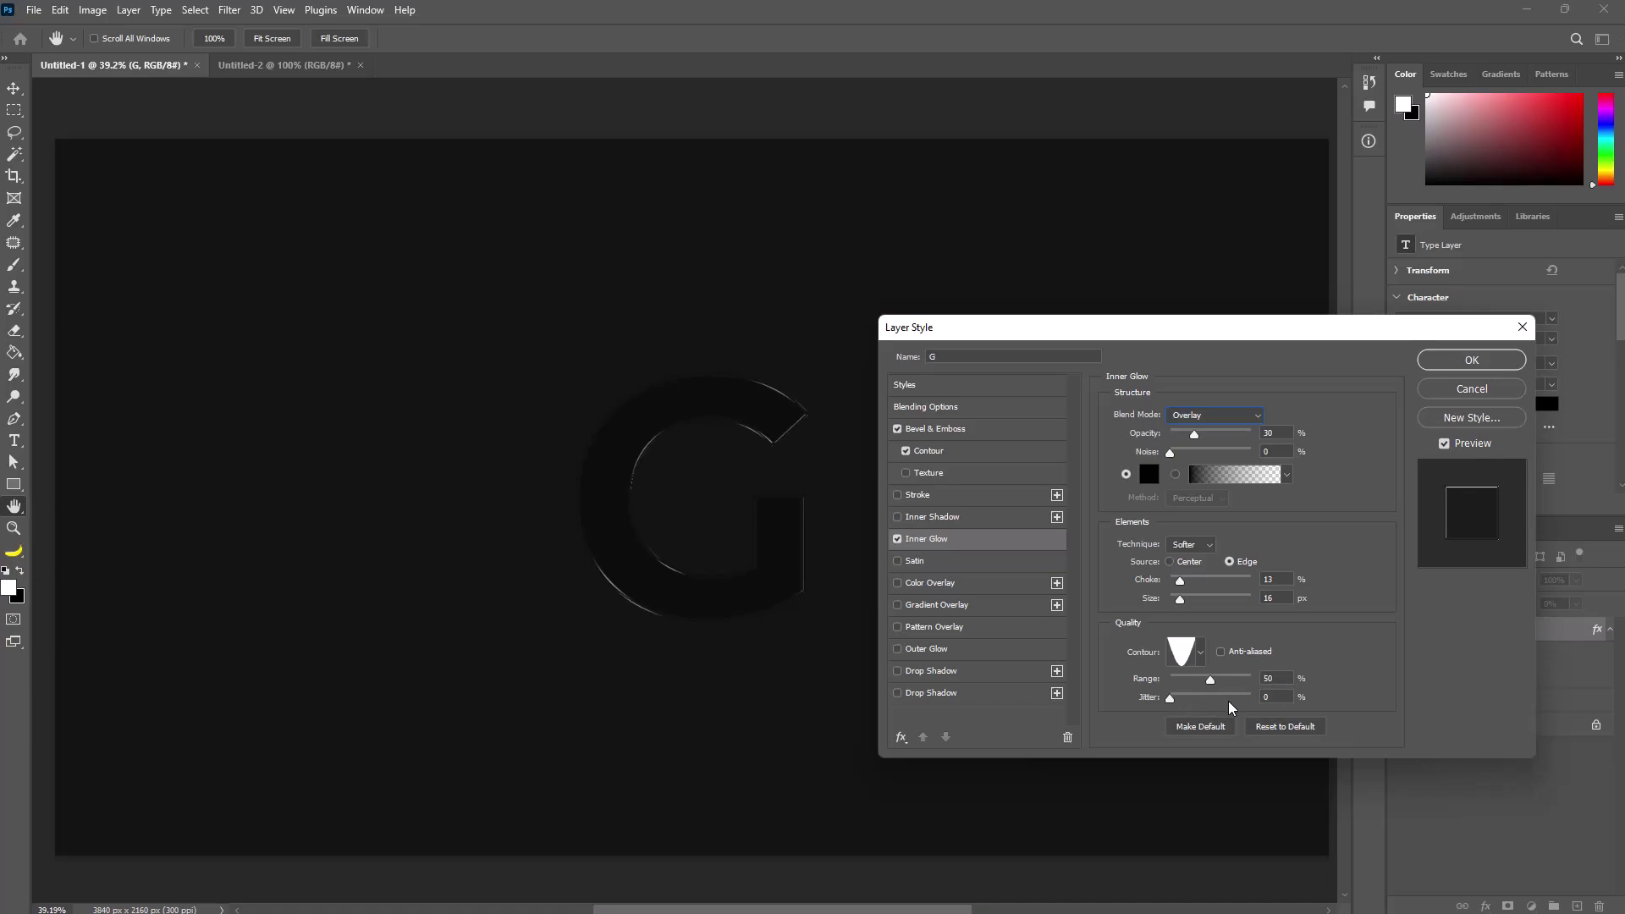
left_click(1200, 653)
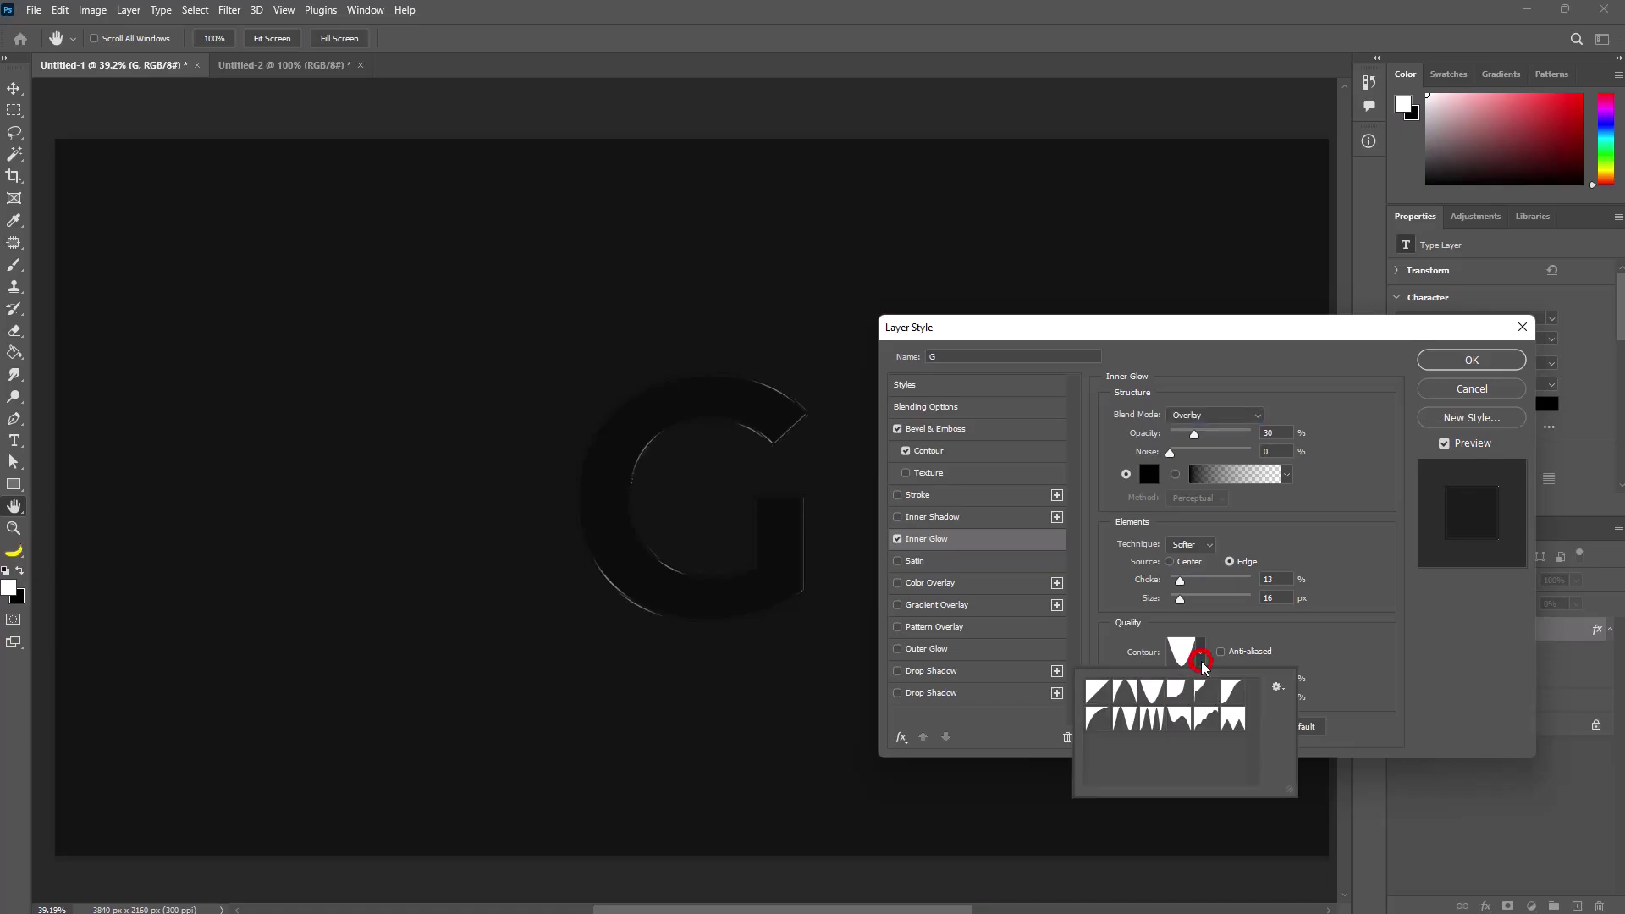
double_click(1210, 673)
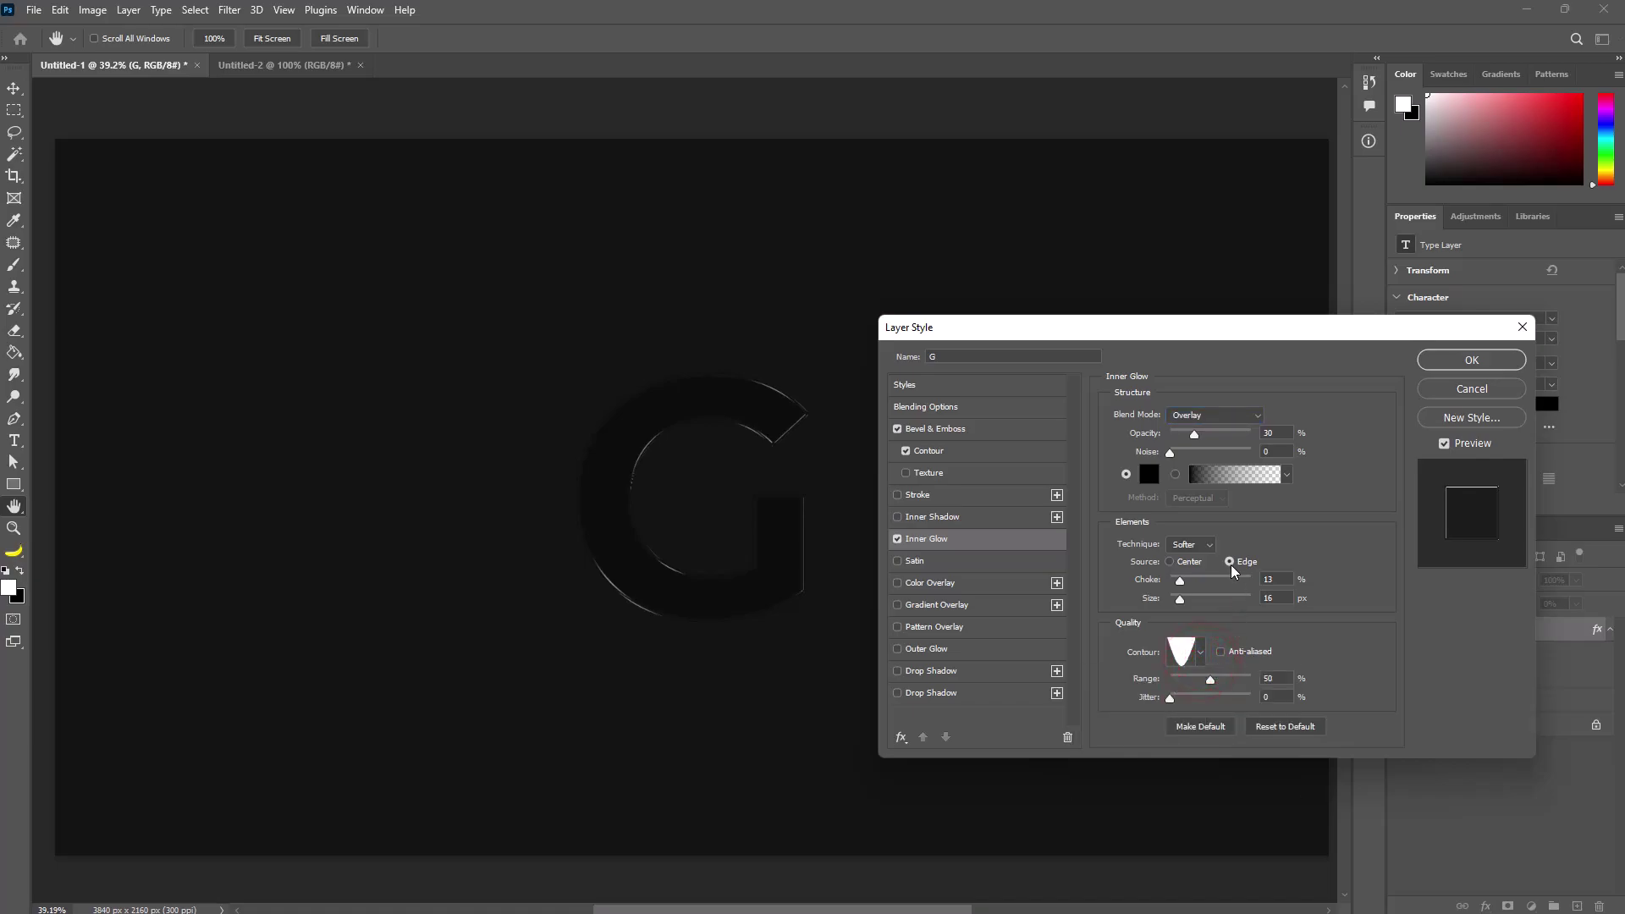
left_click(1447, 361)
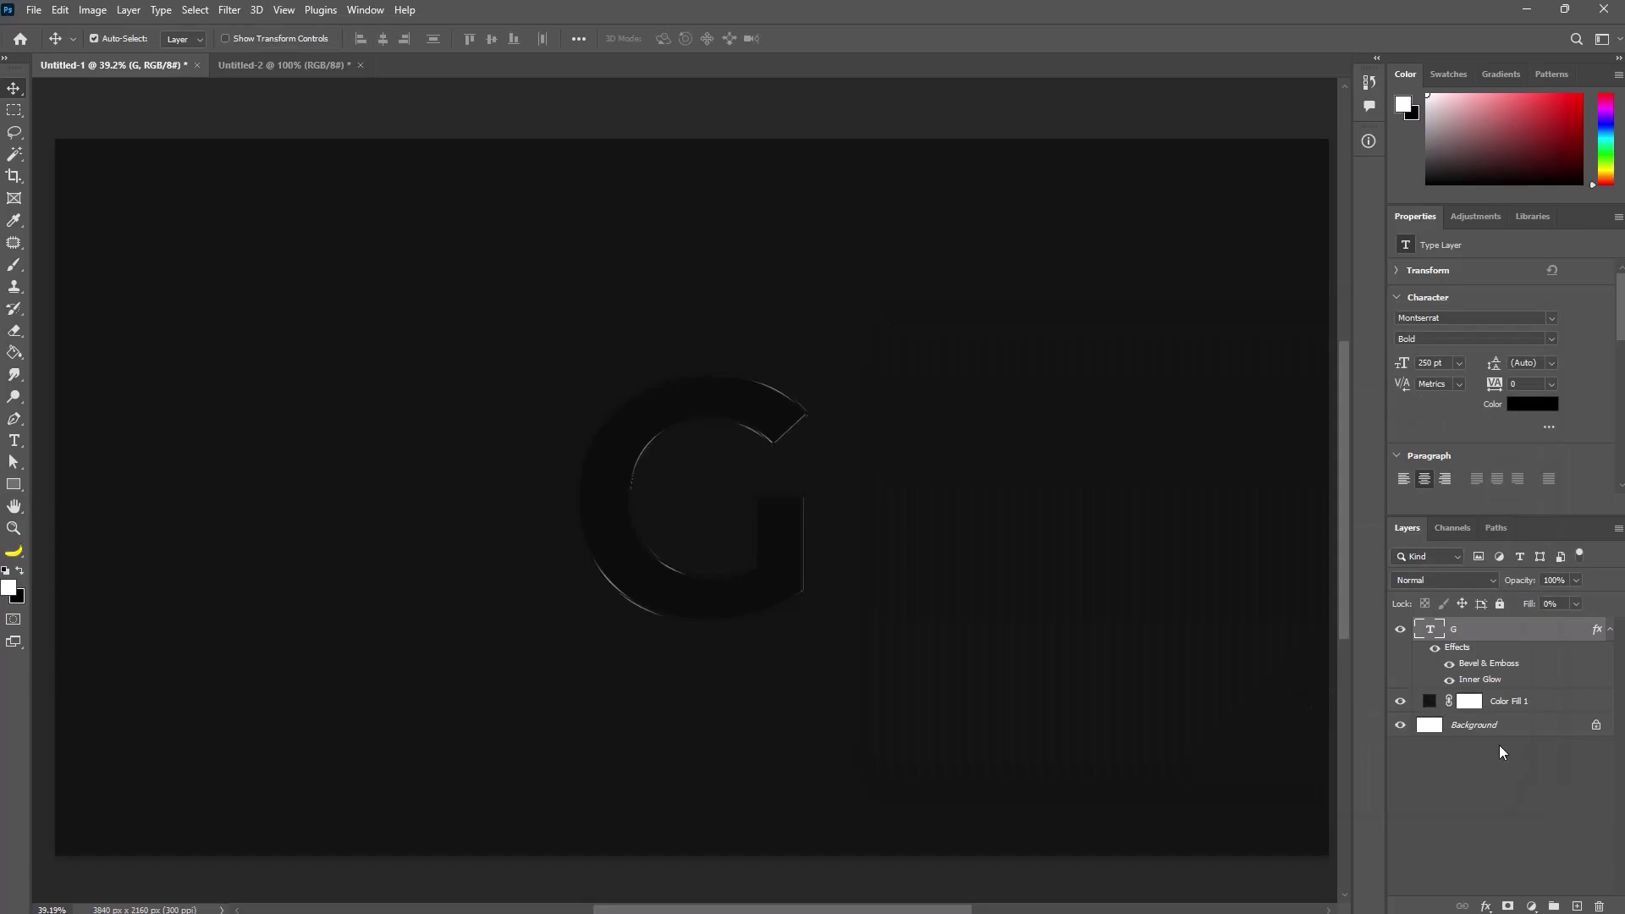
- Add Layer 1 above Color Fill 1 and fill it with a bottom-left to top-right cyan-to-blue gradient
left_click(1538, 702)
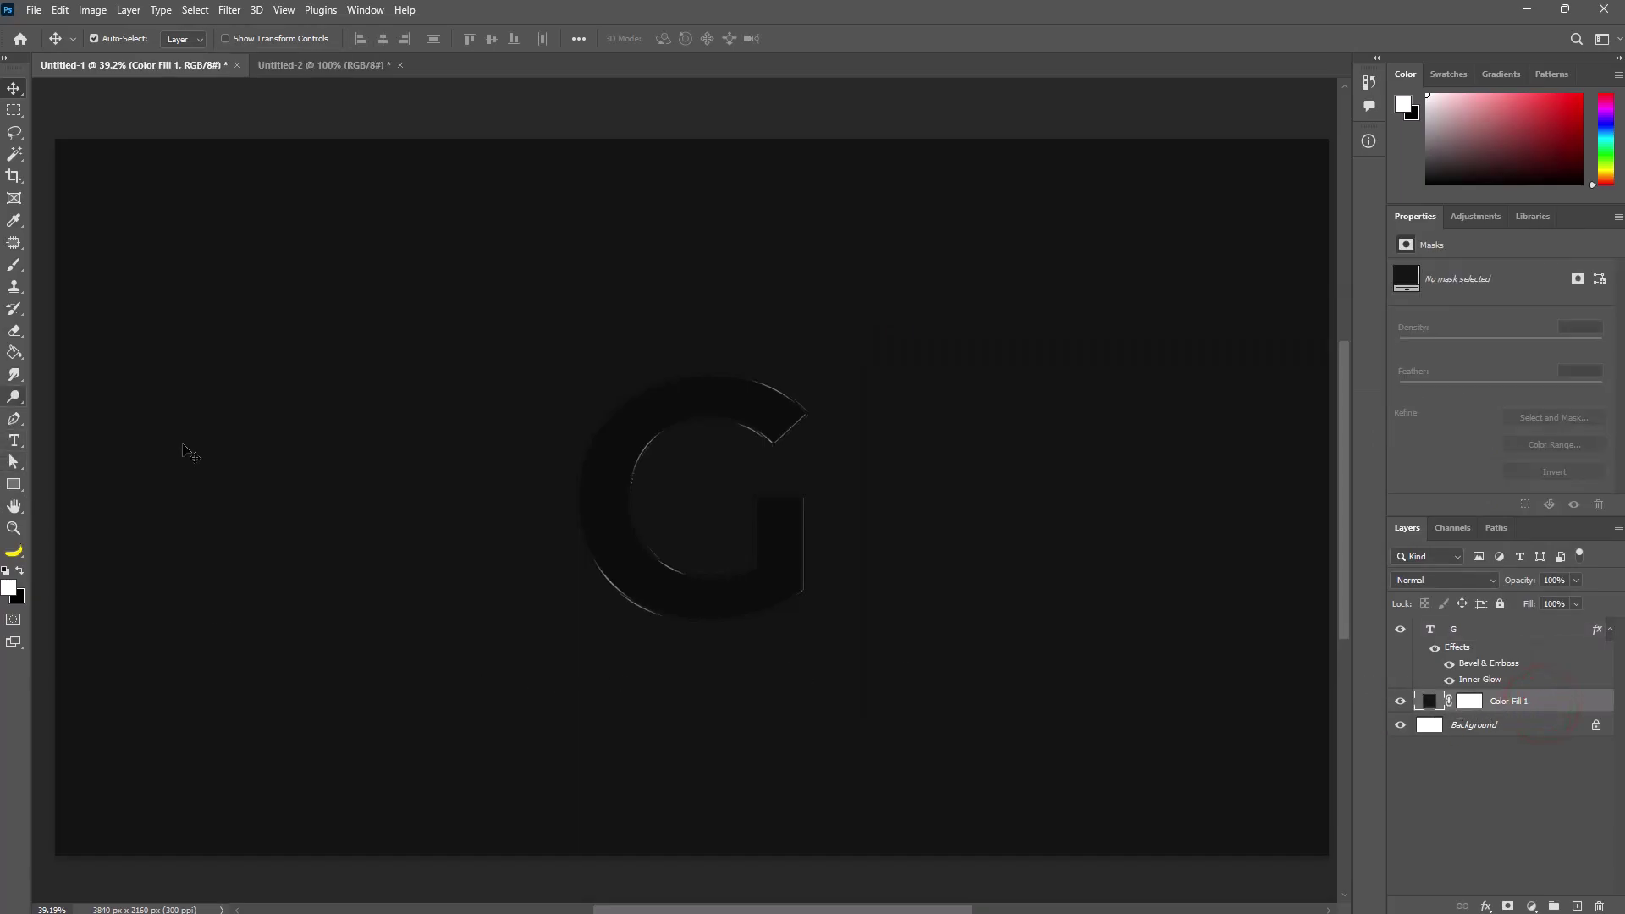
left_click(1575, 906)
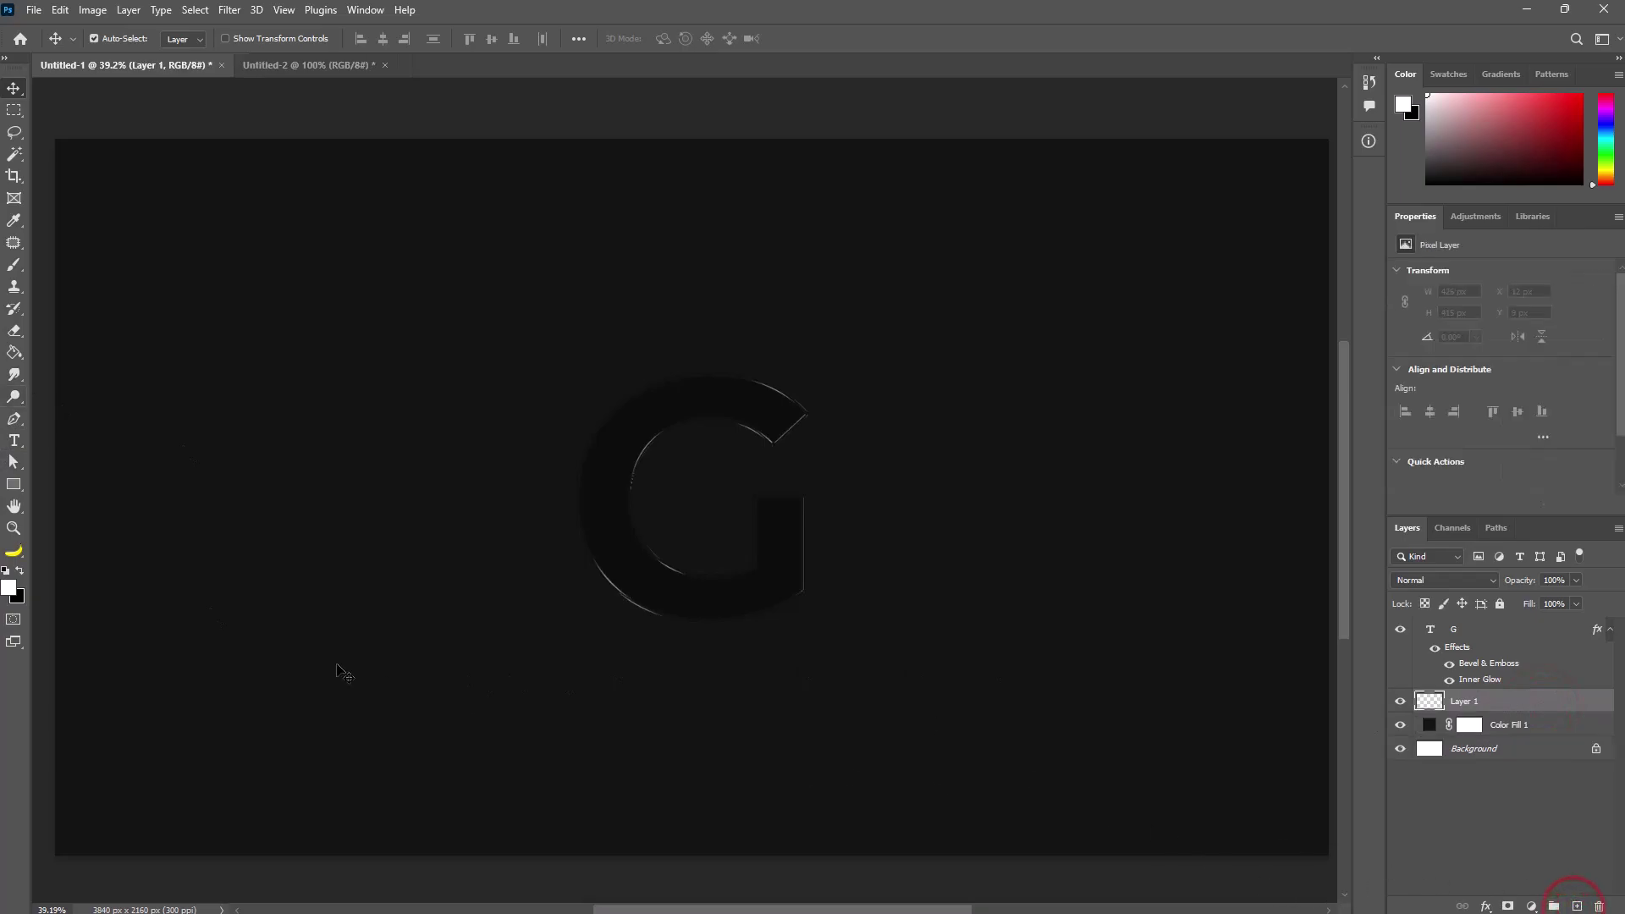
left_click(15, 352)
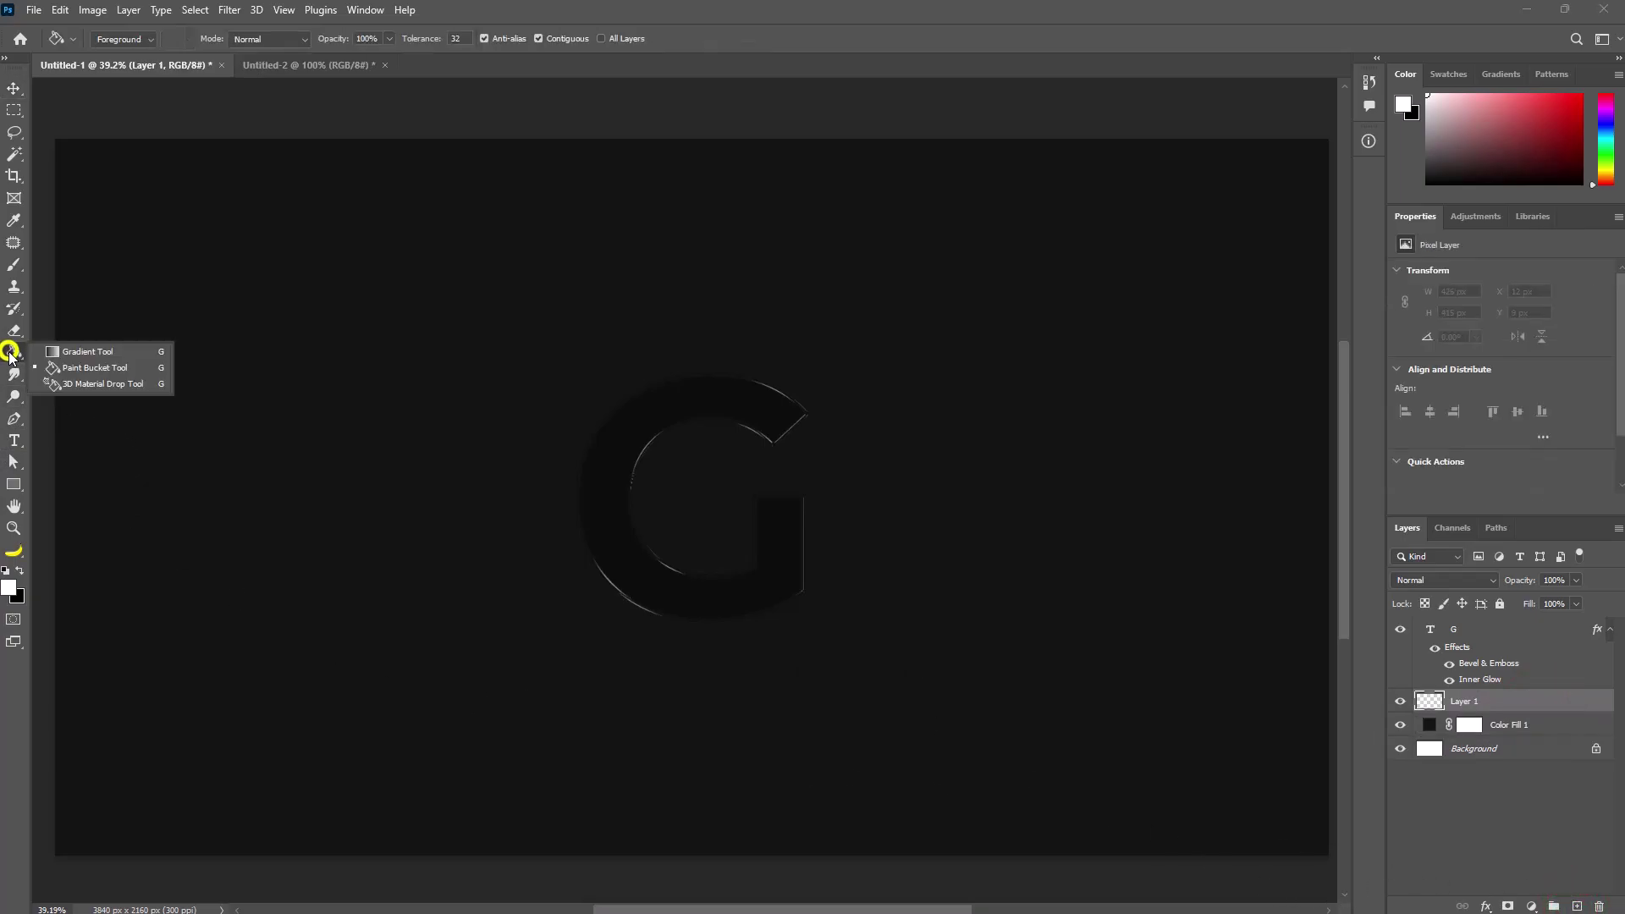
left_click(101, 352)
left_click(131, 38)
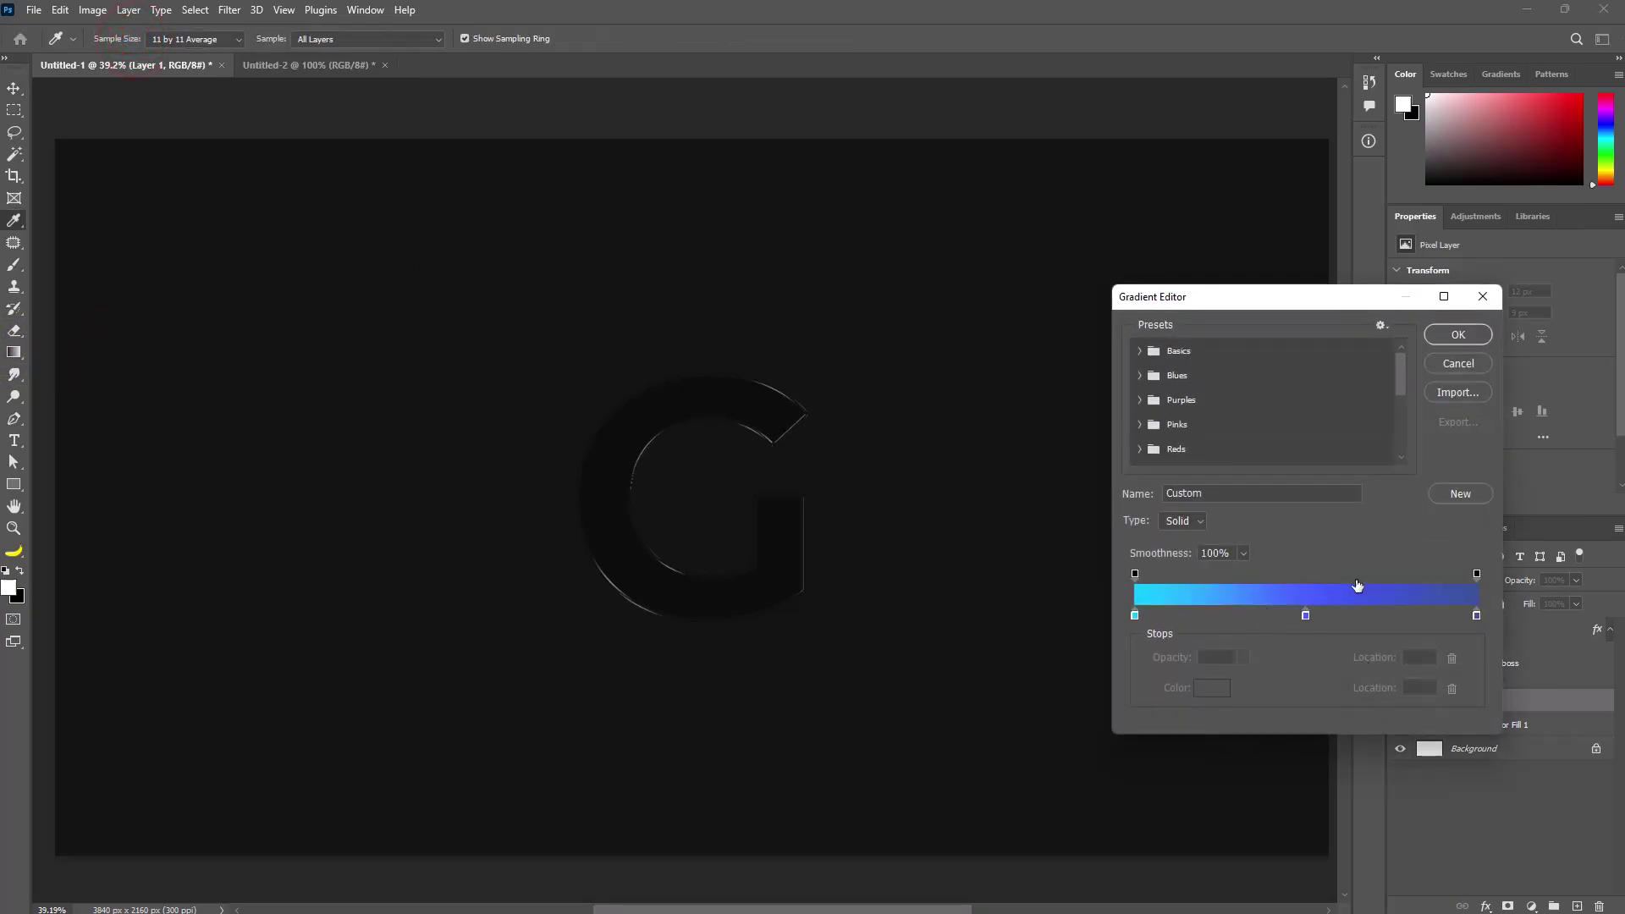
left_click(1452, 338)
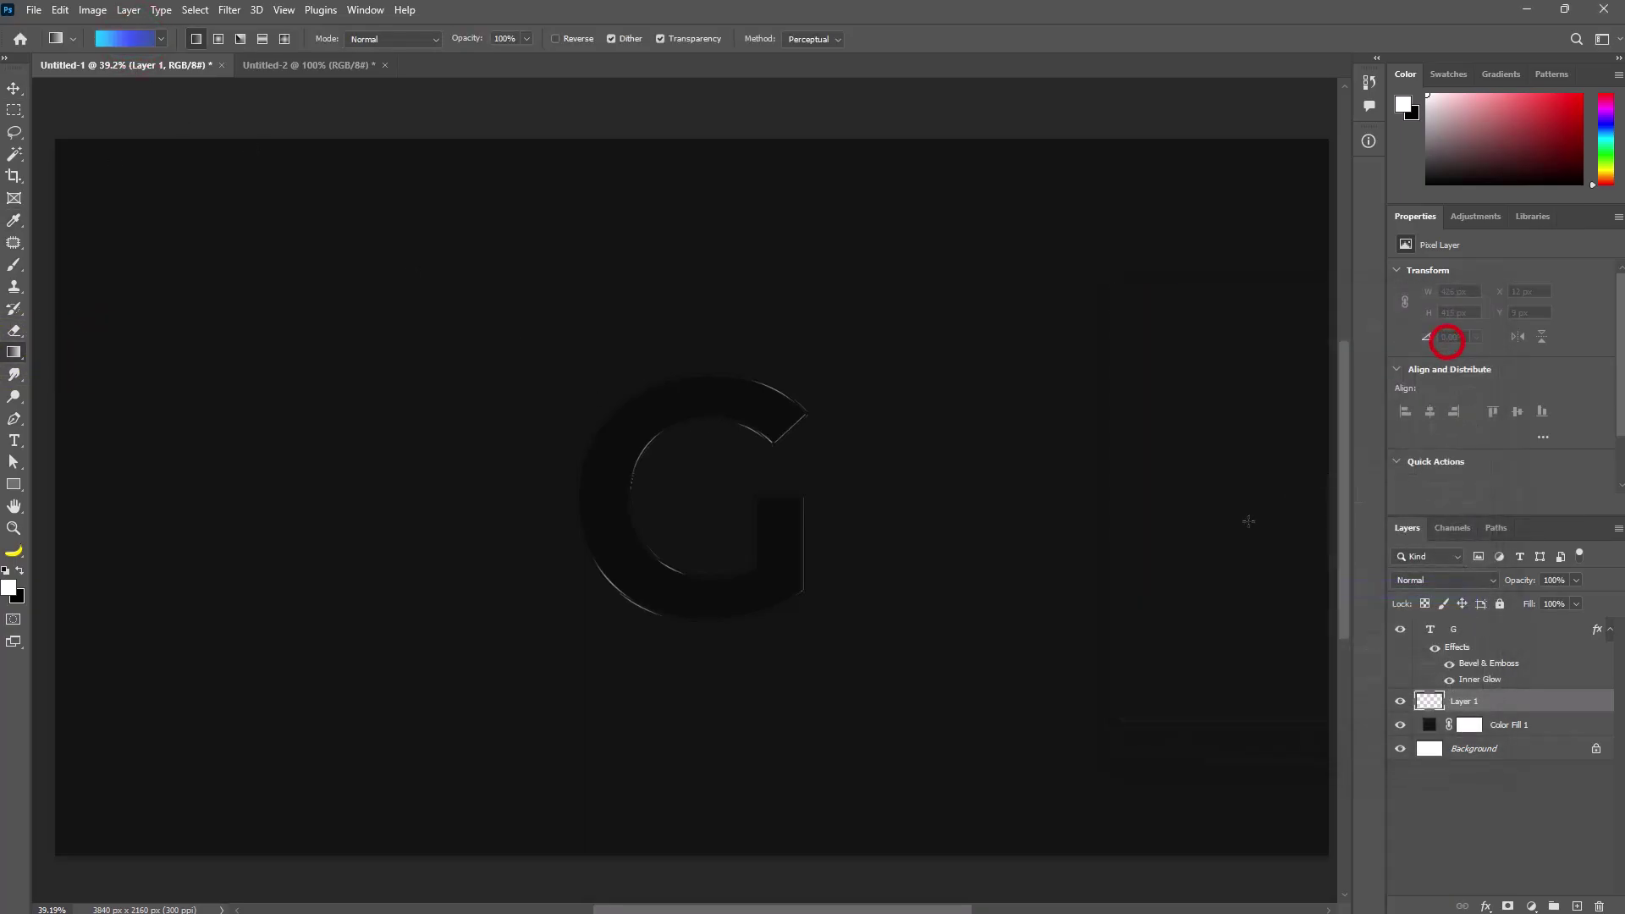
key("ctrl+minus")
key("ctrl+minus")
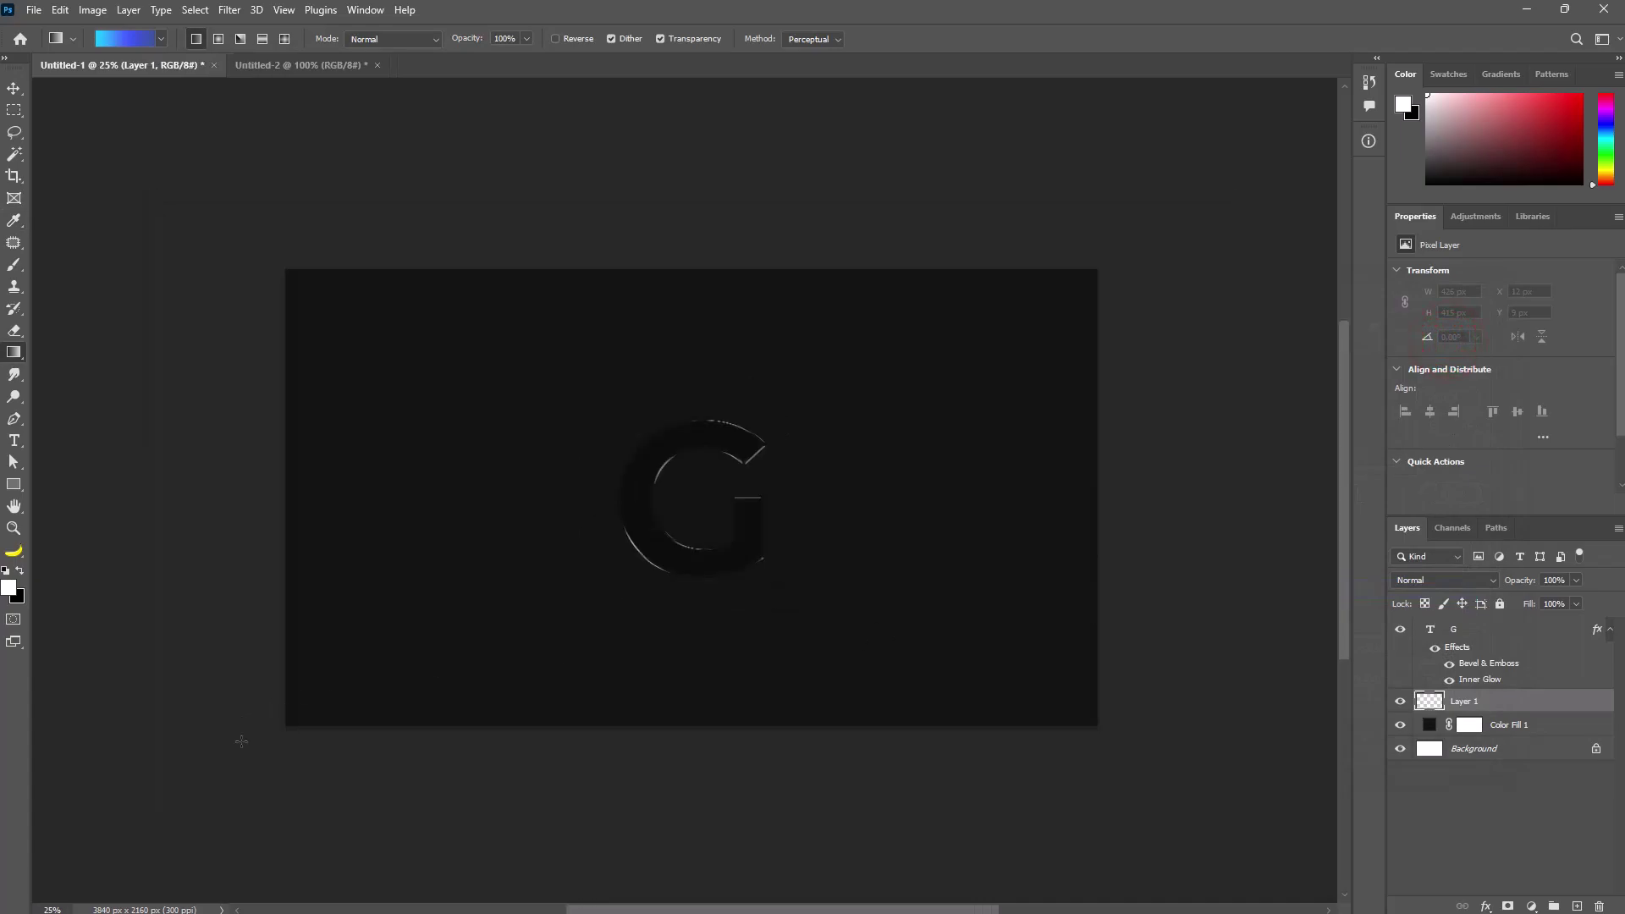
left_click_drag(229, 764, 1156, 238)
left_click(14, 88)
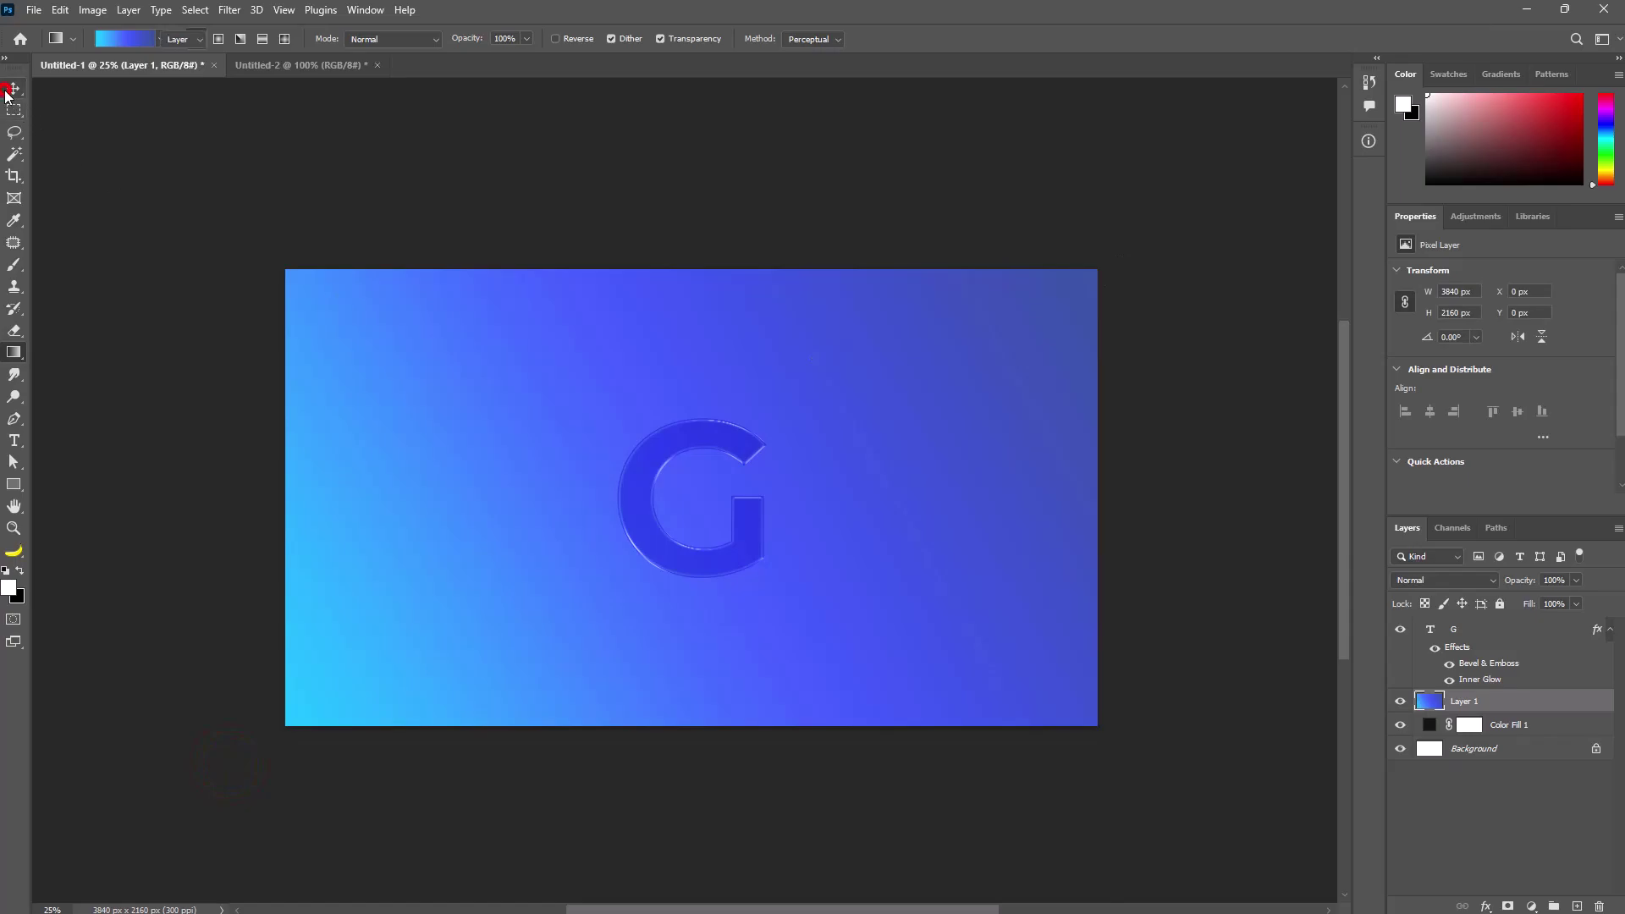
- Replace the G text with PHOTOSHOP and commit it
key("t")
double_click(735, 540)
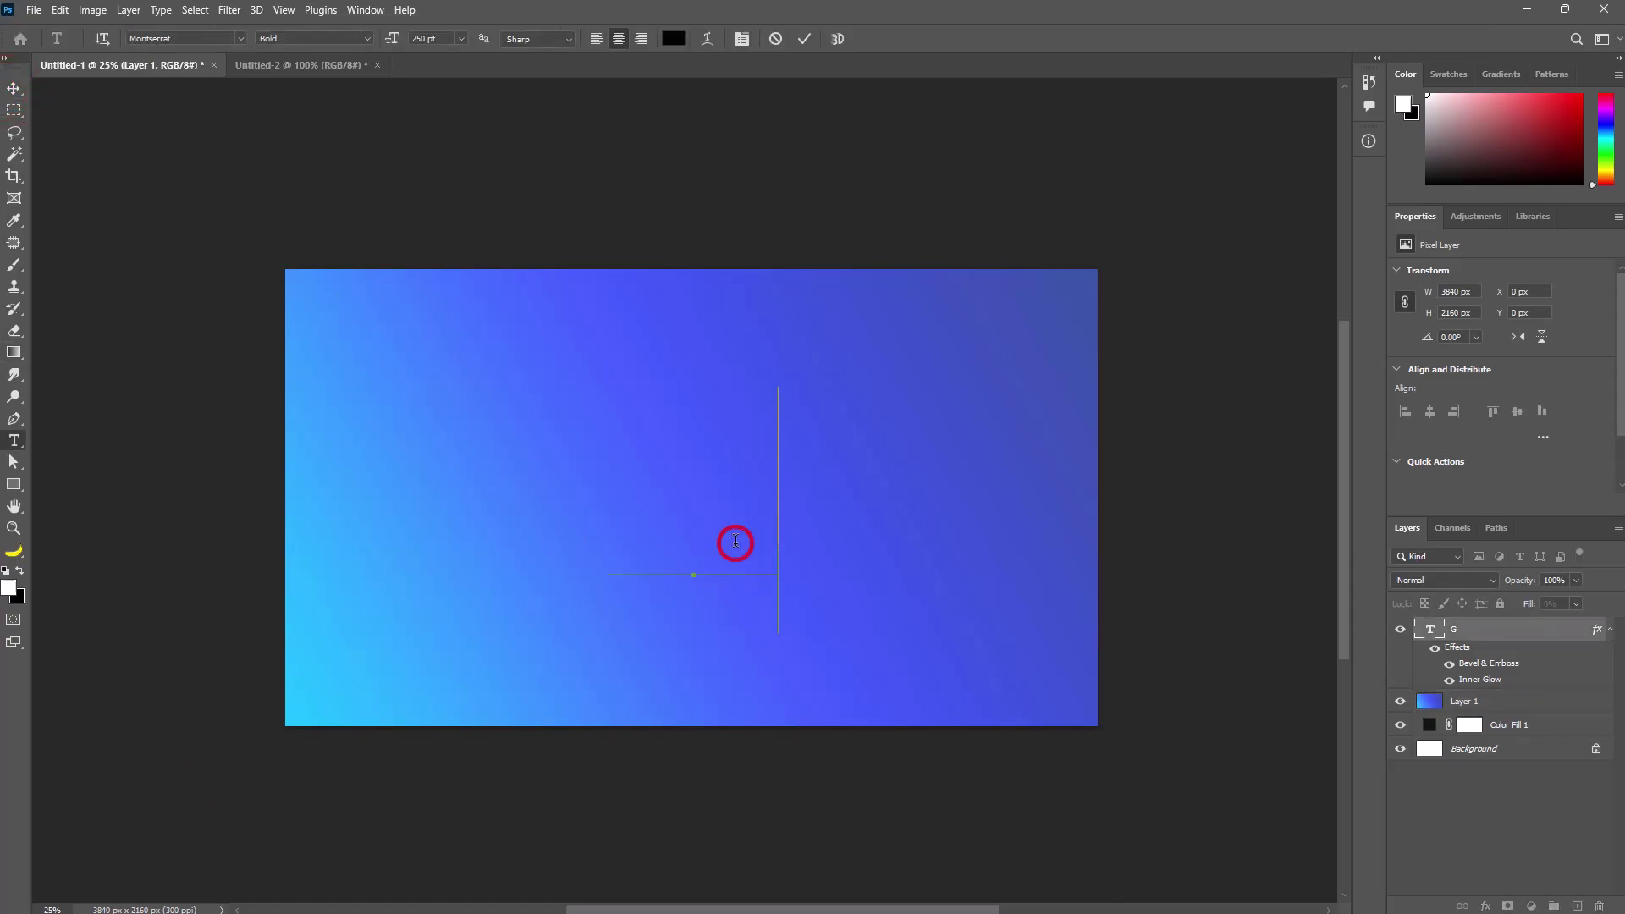
key("BackSpace")
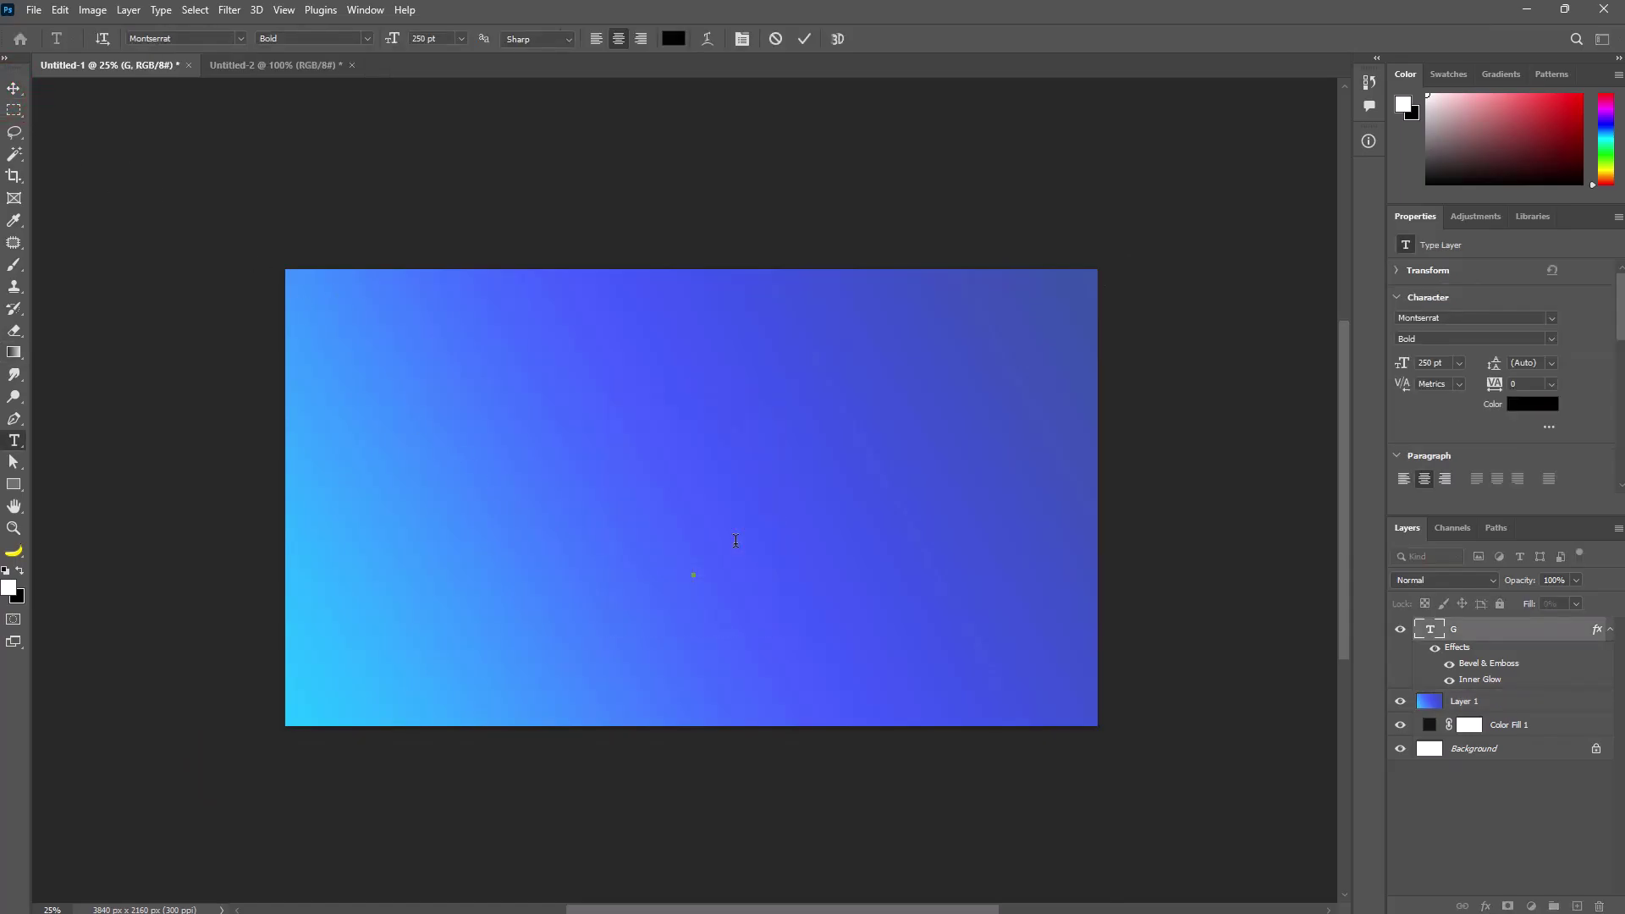
type("GOD")
key("ctrl+a")
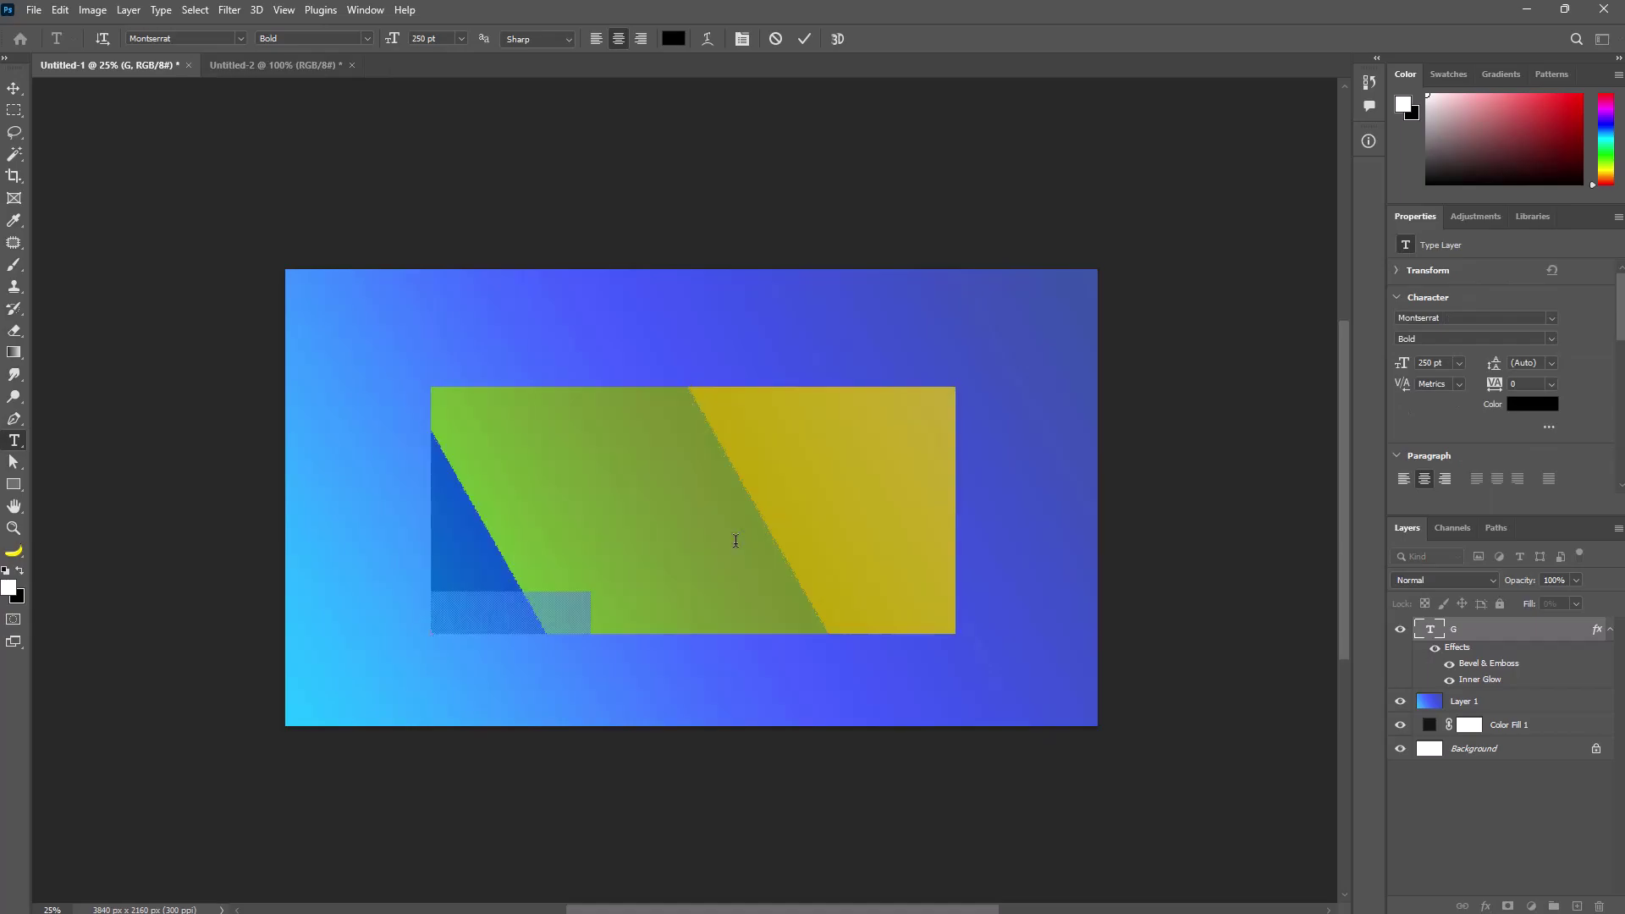
key("BackSpace")
type("GAMER")
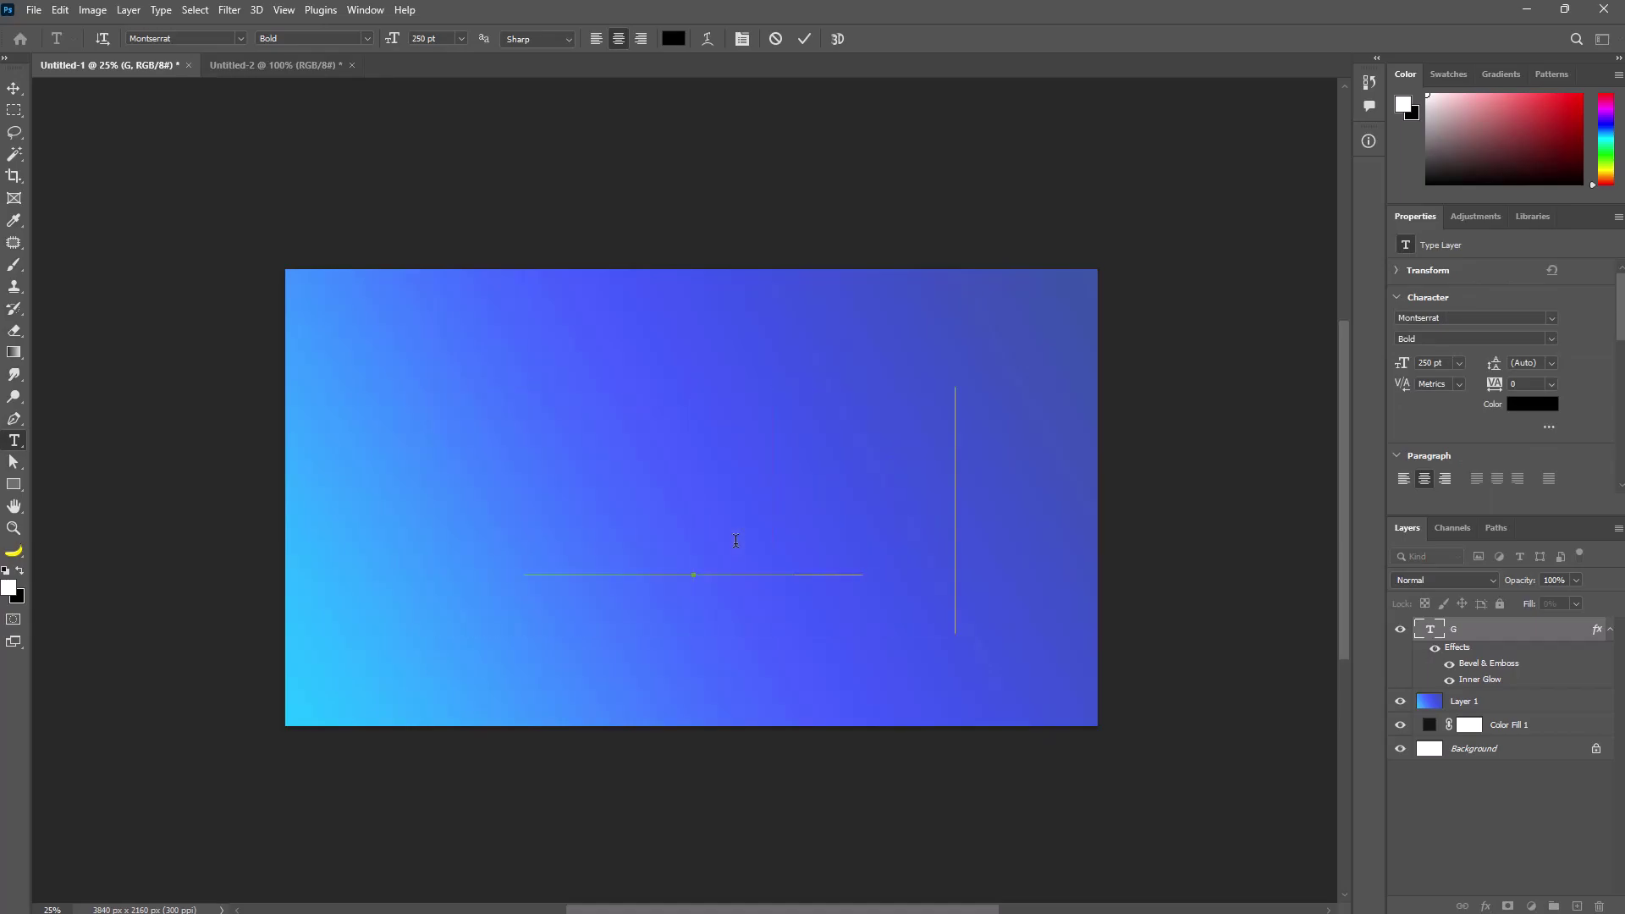
type(" ZO")
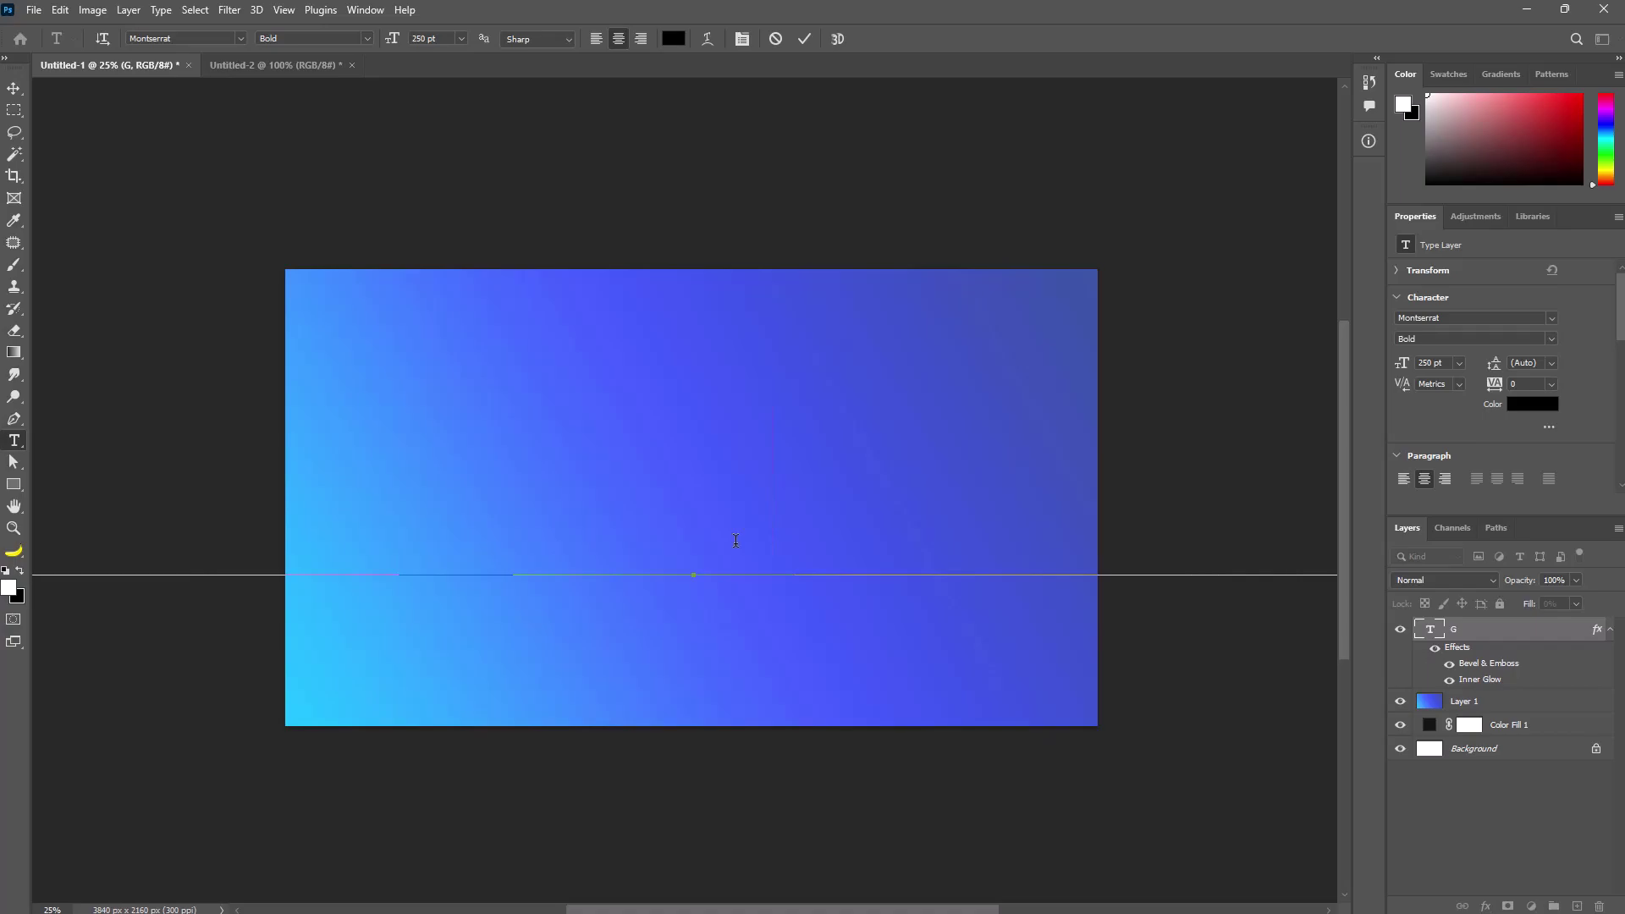
key("ctrl+Return")
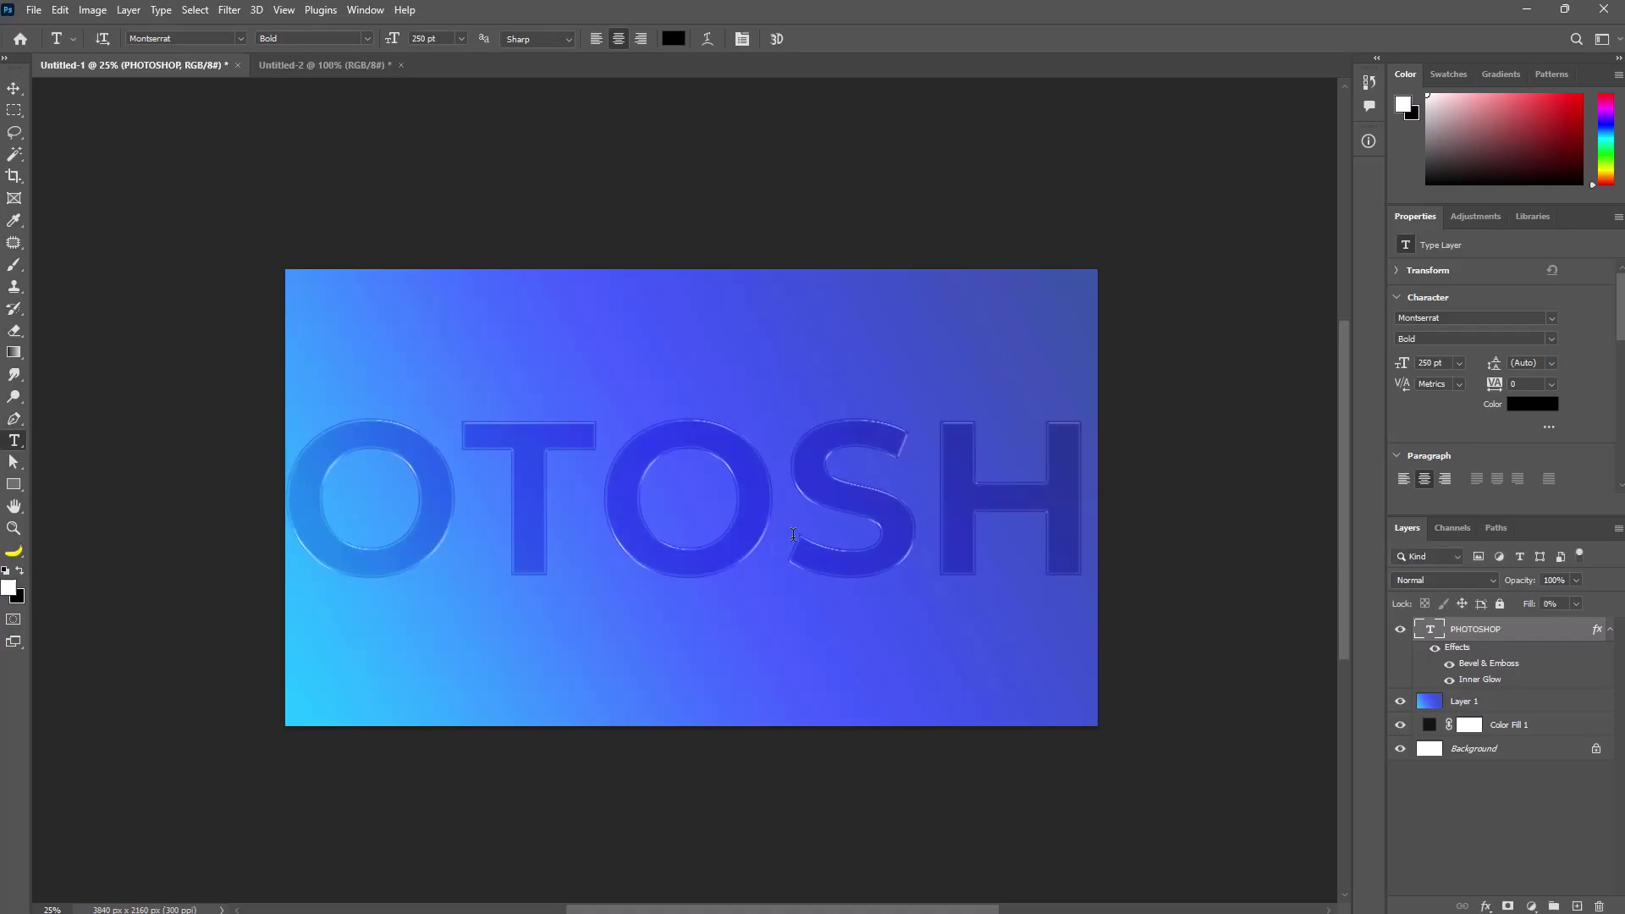
- Scale PHOTOSHOP to about 42.88% and move it into the lower half of the canvas
key("ctrl+t")
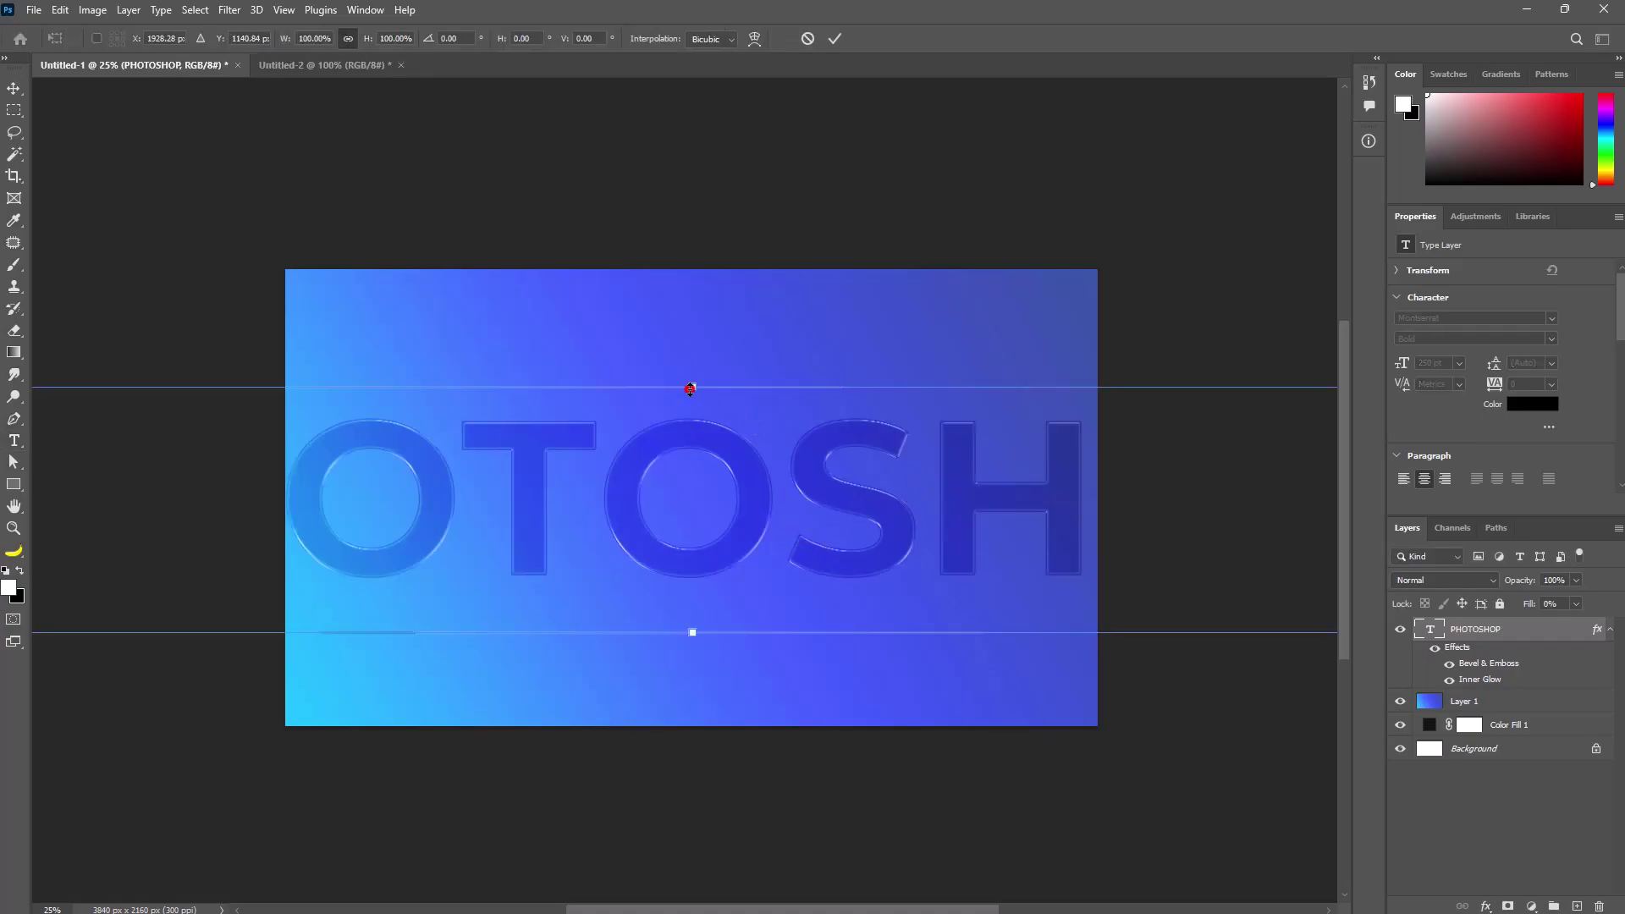
left_click_drag(690, 388, 690, 457)
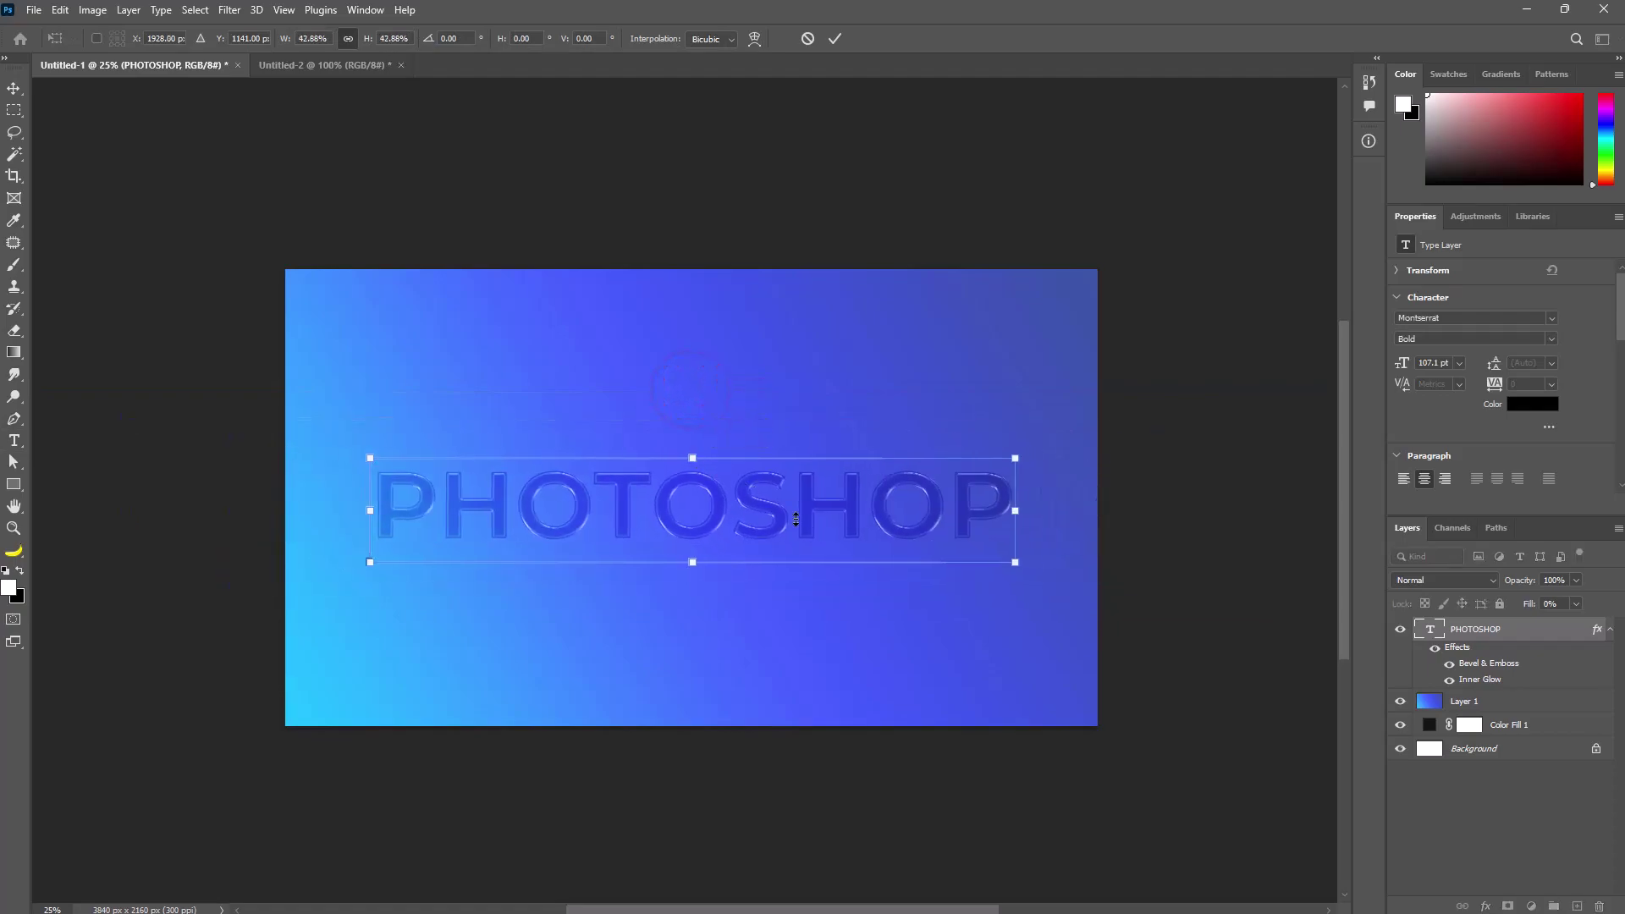
left_click_drag(779, 526, 778, 633)
key("Return")
- Bring the Ps logo from Untitled-2 into Untitled-1 and enlarge it to 275% above PHOTOSHOP
key("t")
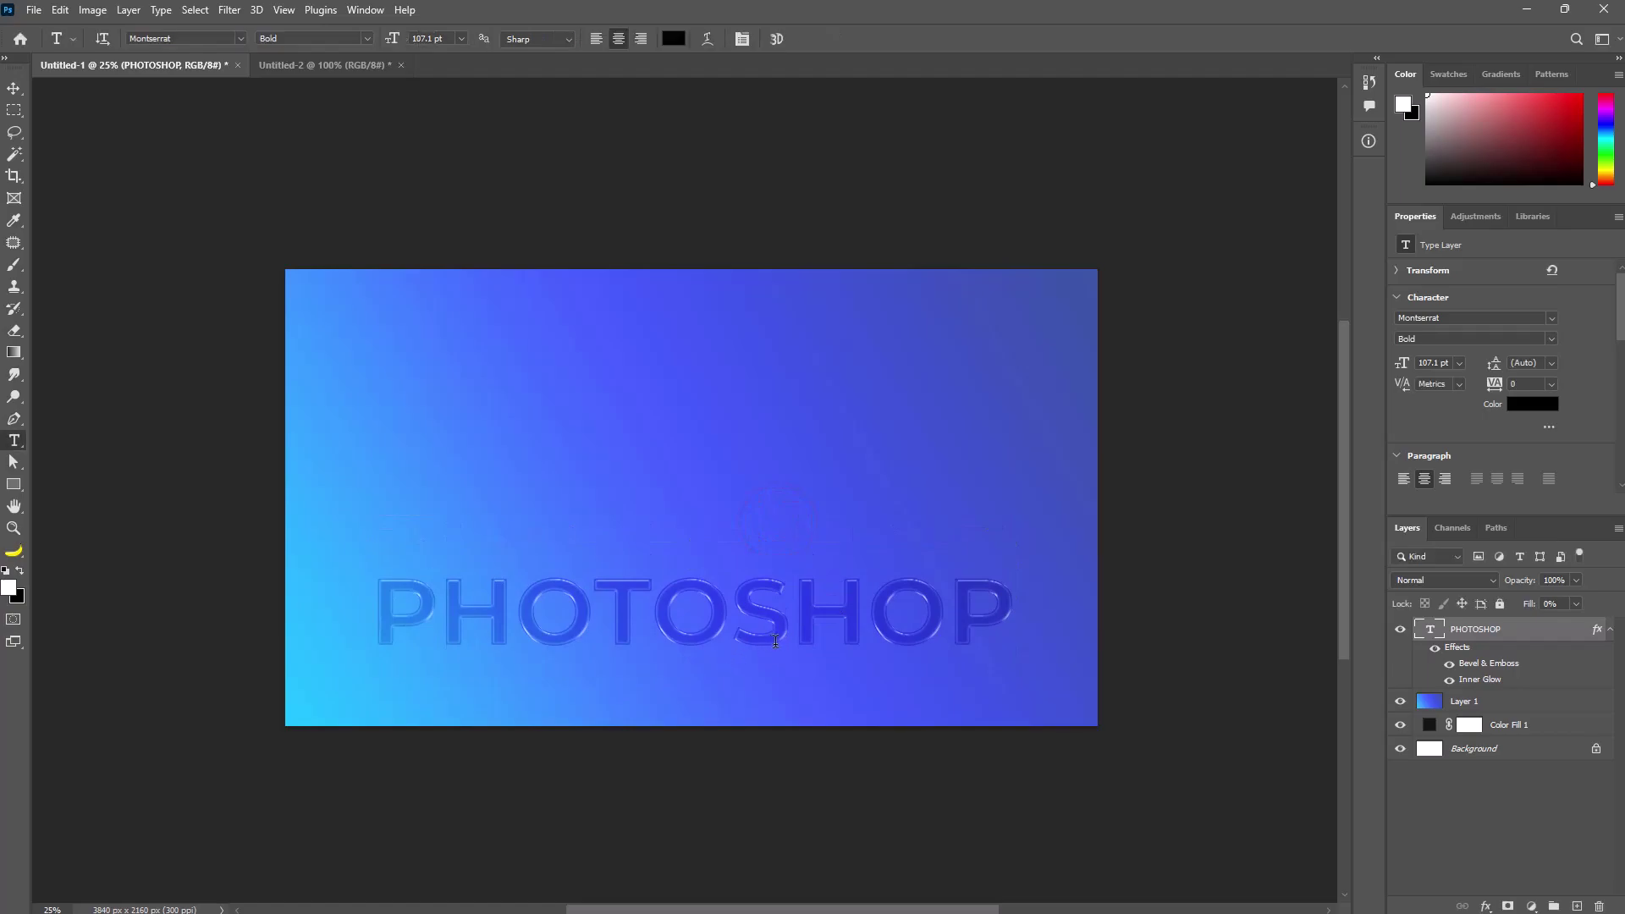
key("v")
left_click(373, 73)
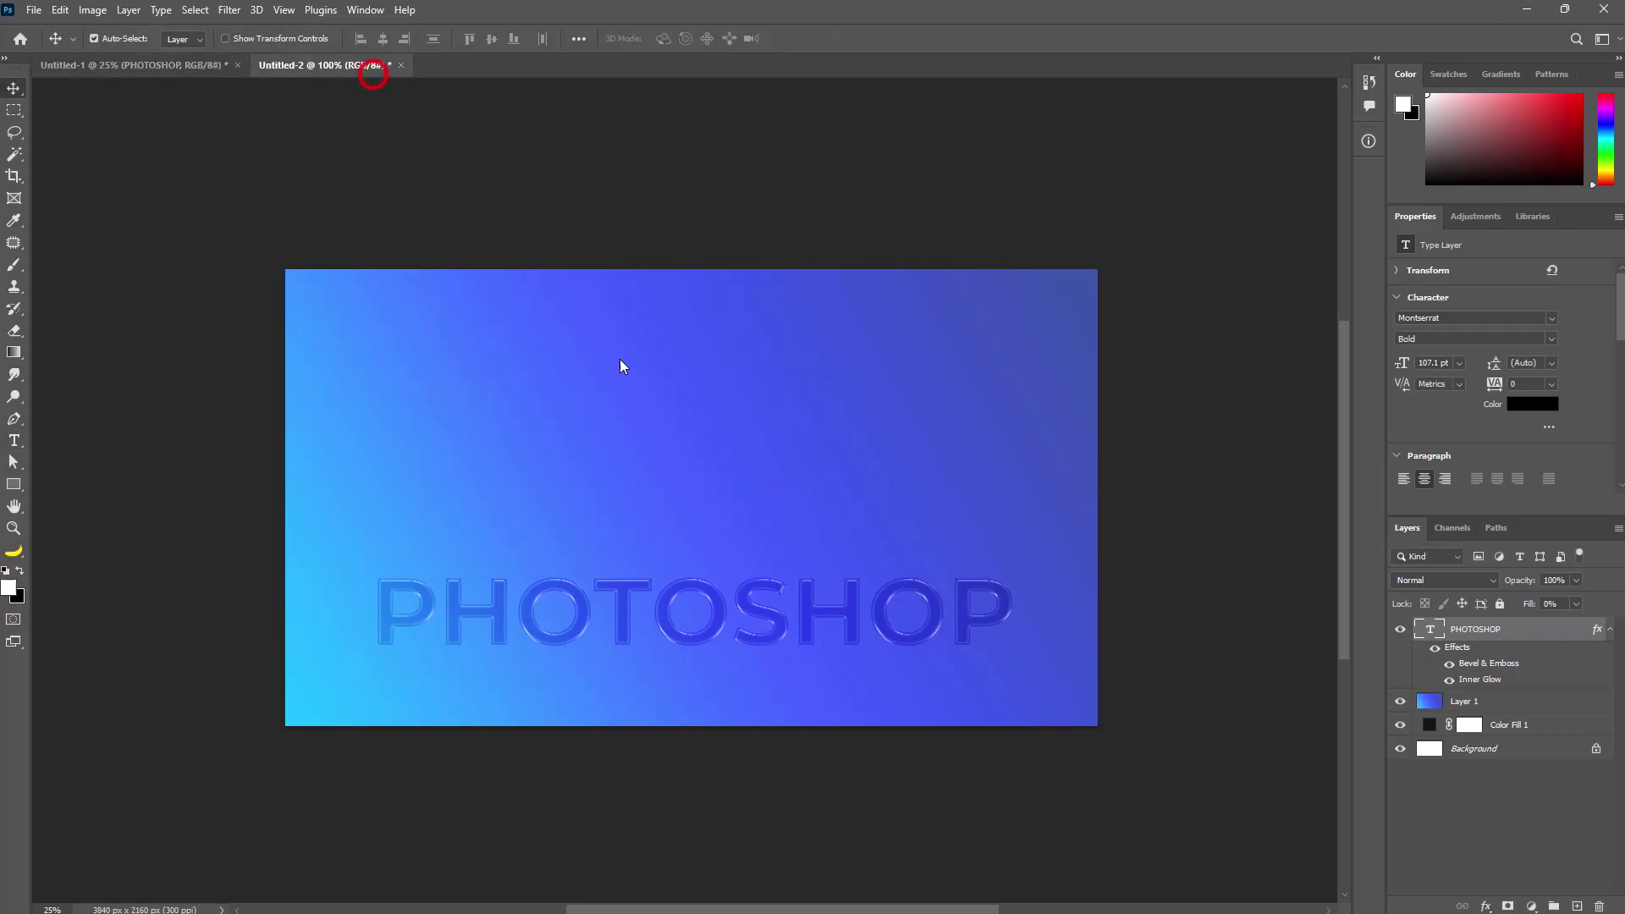
left_click_drag(693, 373, 723, 448)
key("ctrl+t")
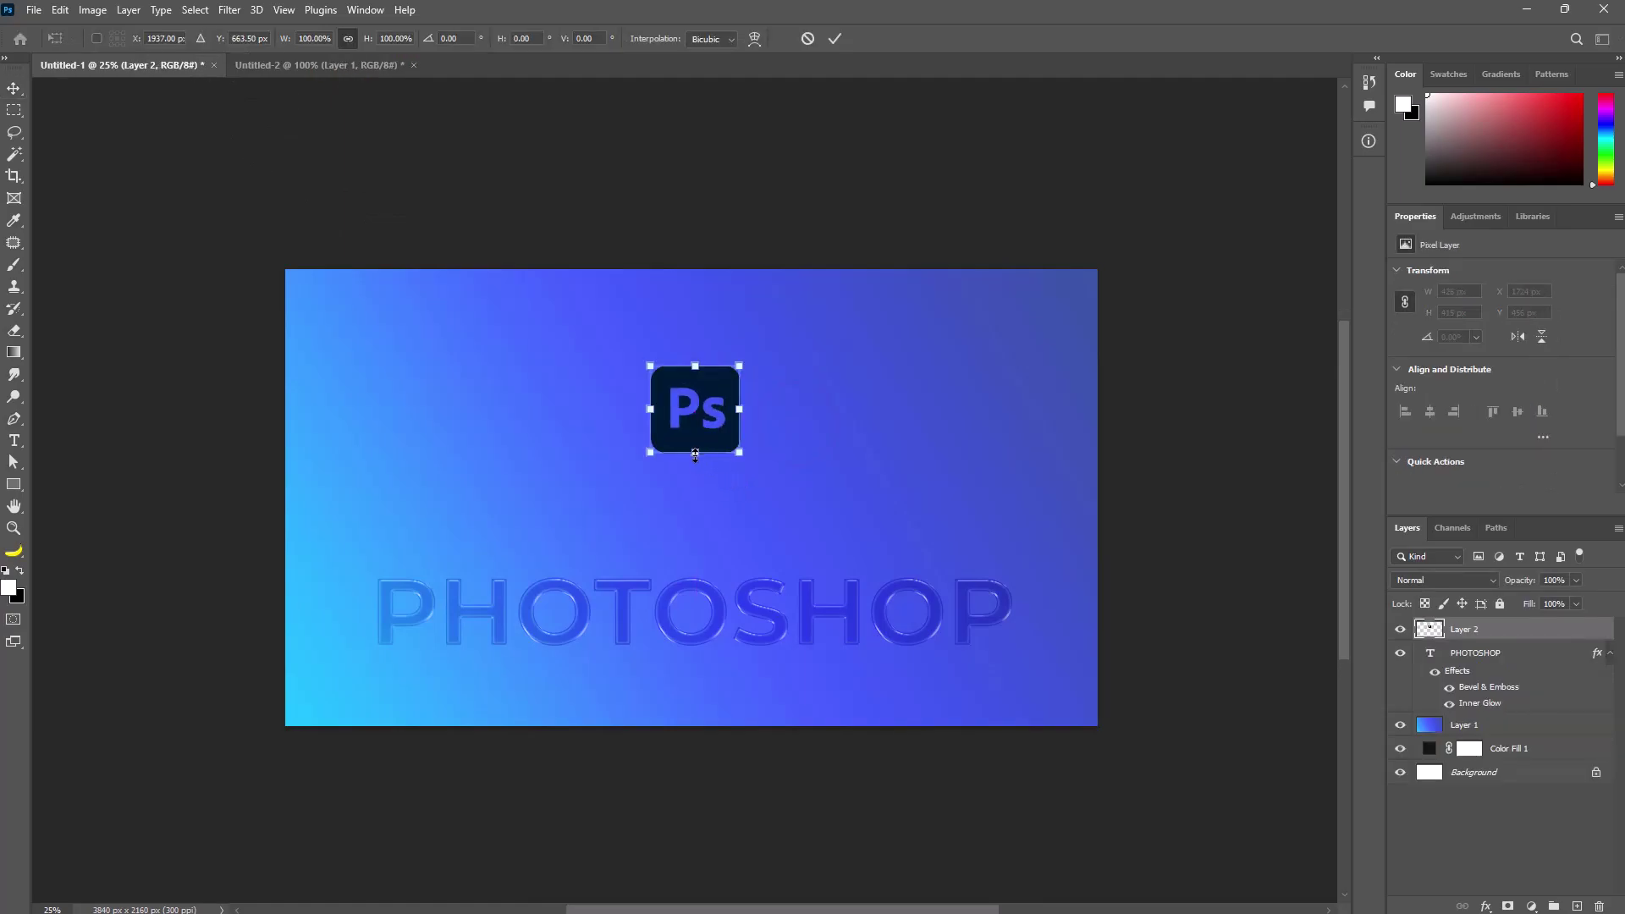
left_click_drag(694, 455, 756, 519)
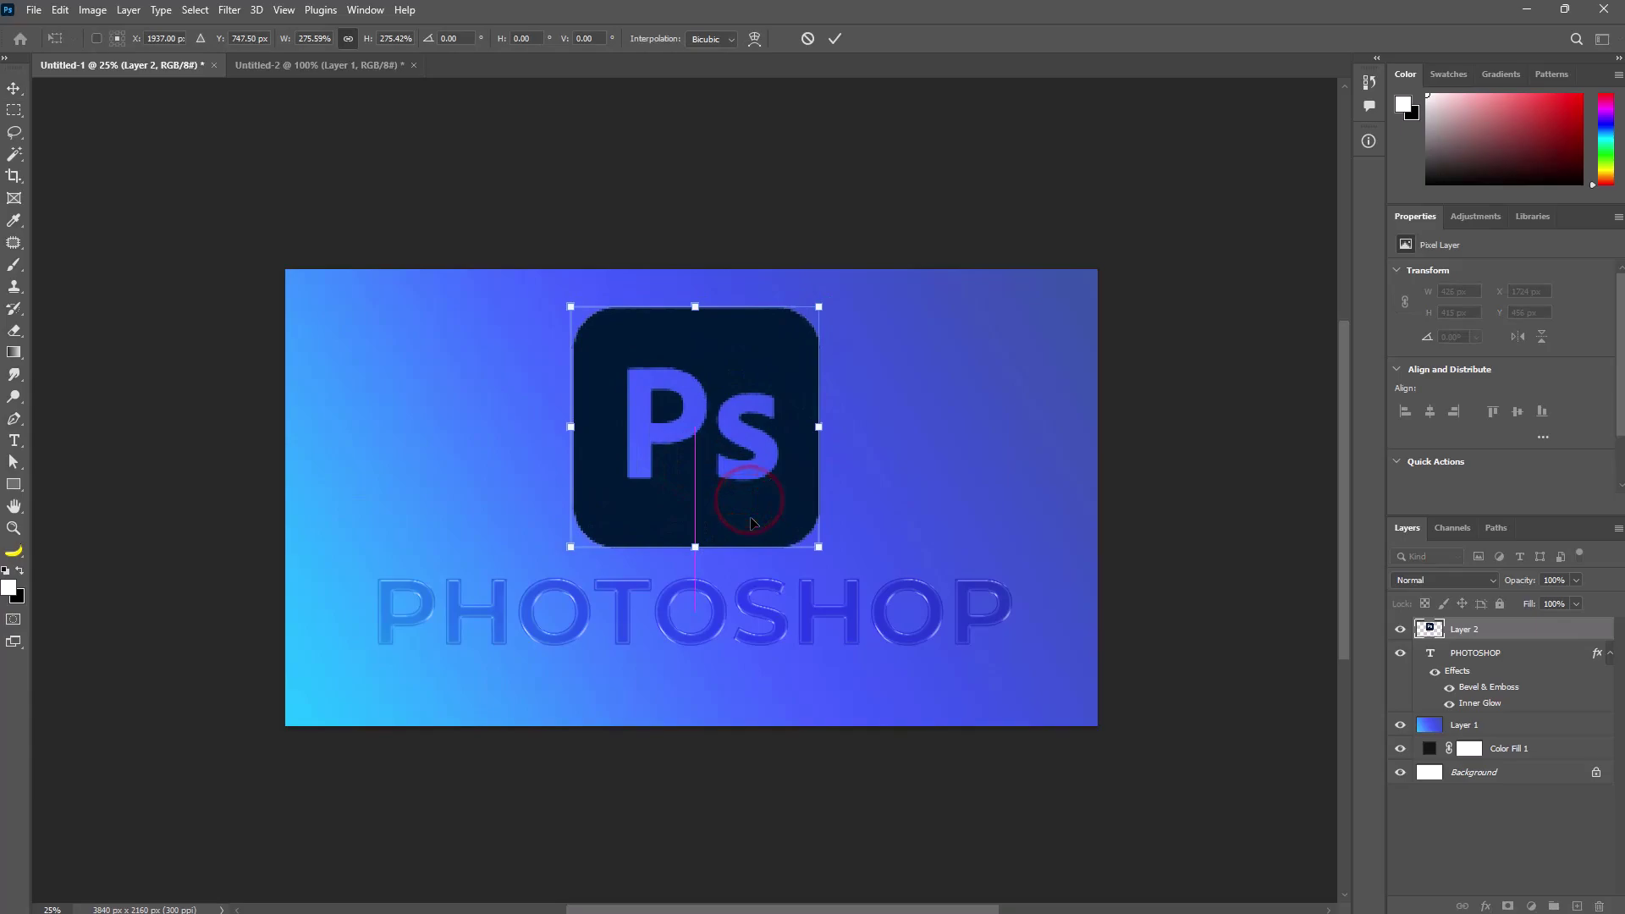
key("Return")
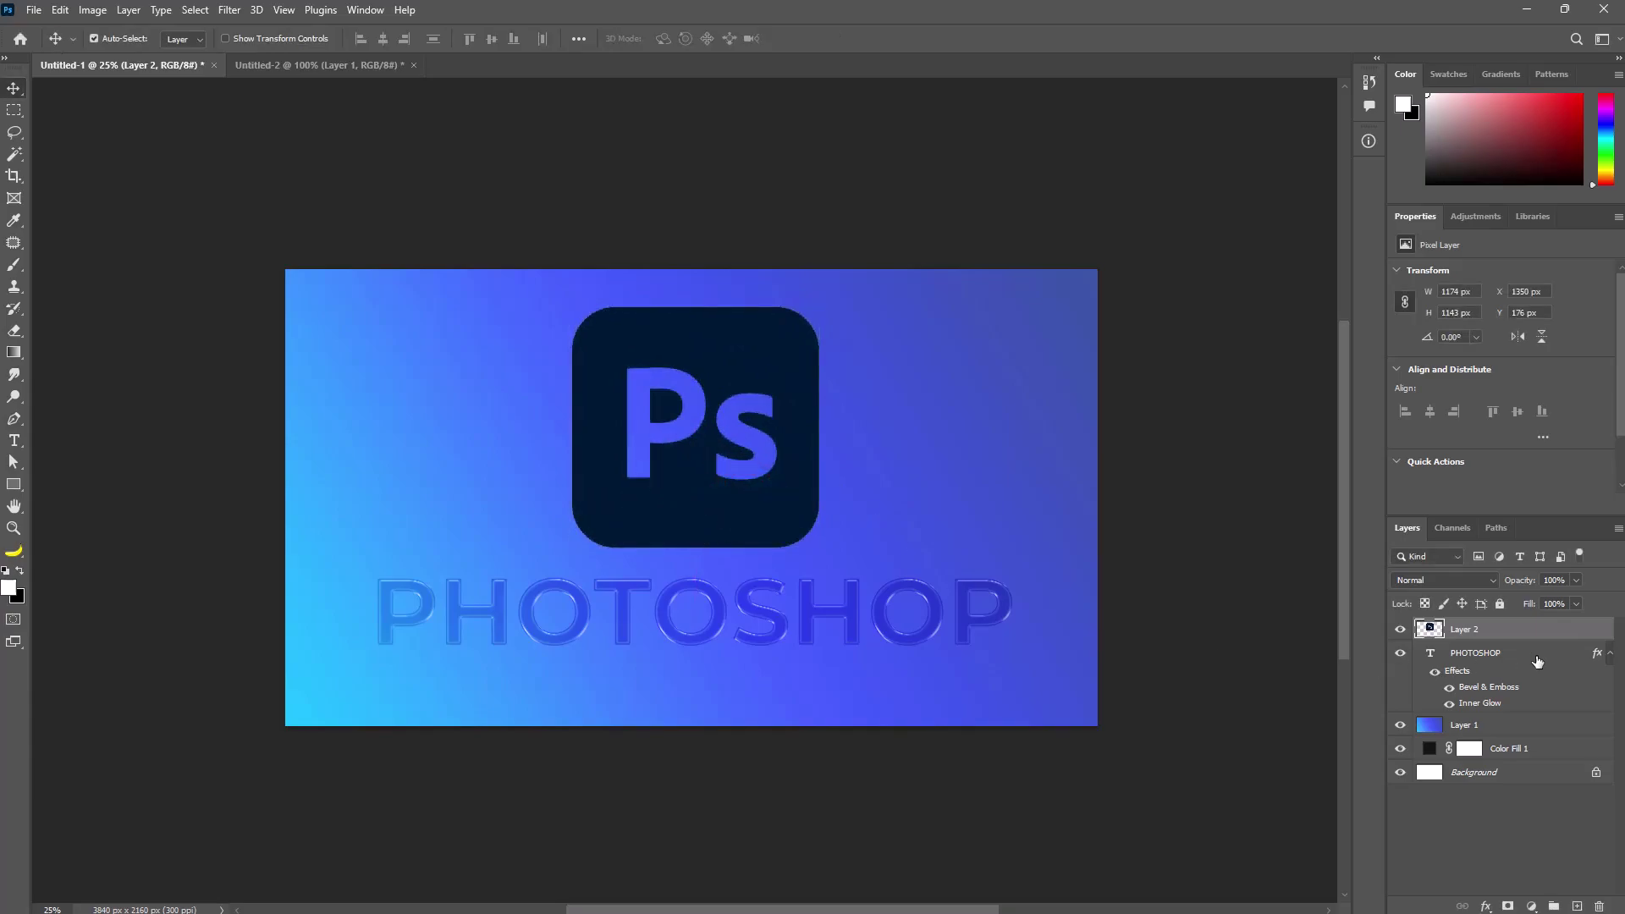
- Copy the PHOTOSHOP layer style and paste it onto the Ps logo layer
right_click(1537, 661)
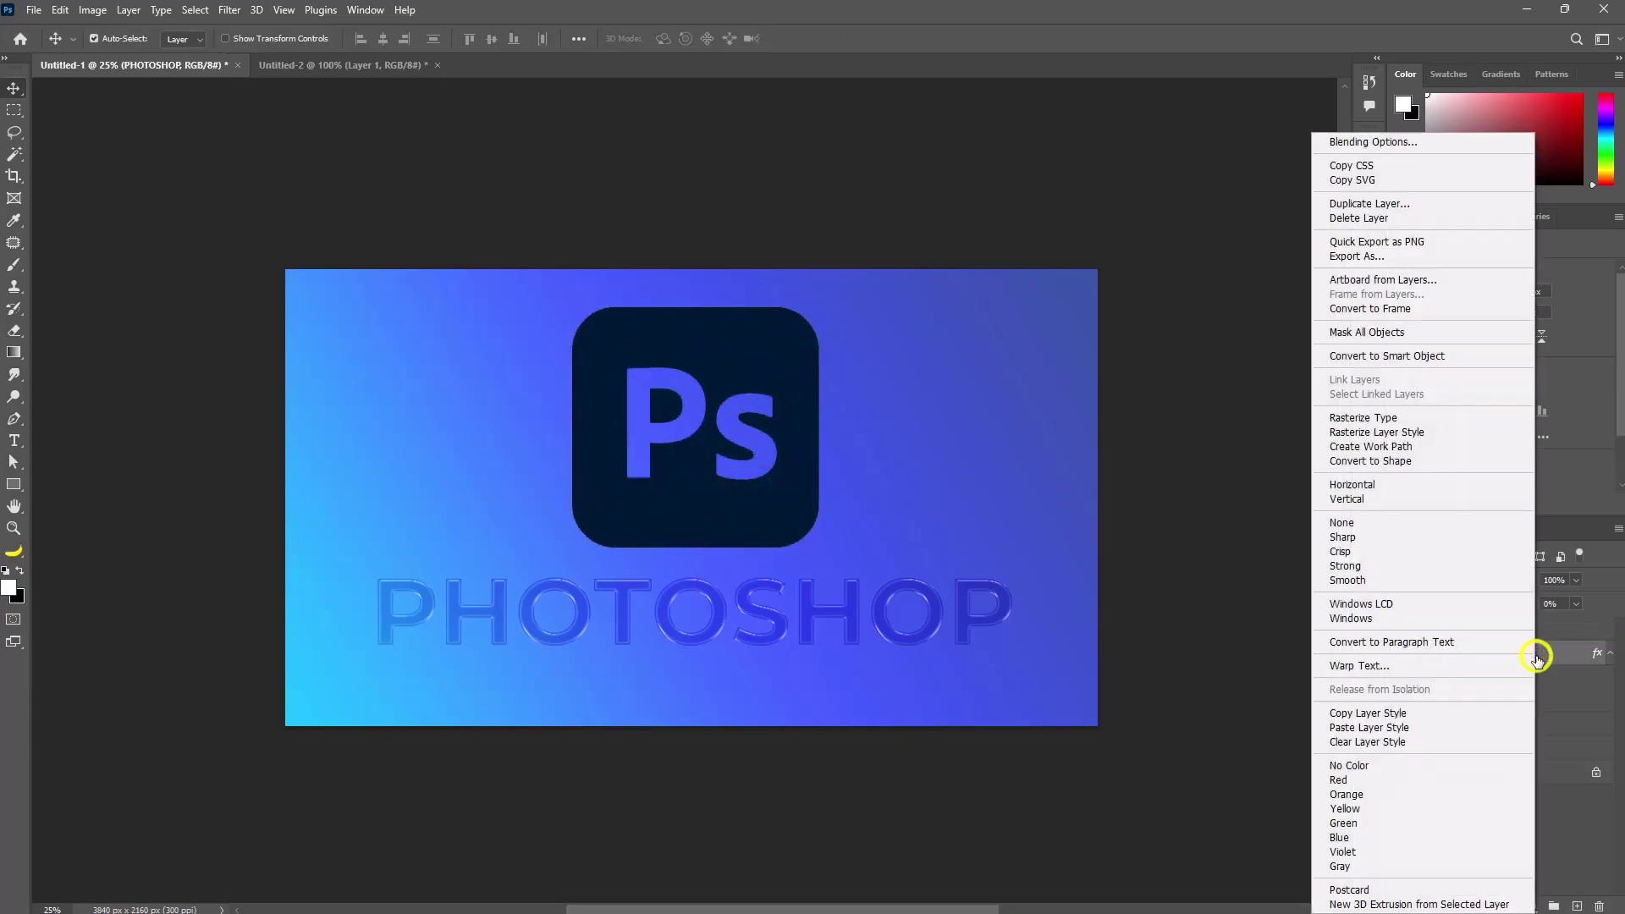
left_click(1425, 715)
right_click(1565, 633)
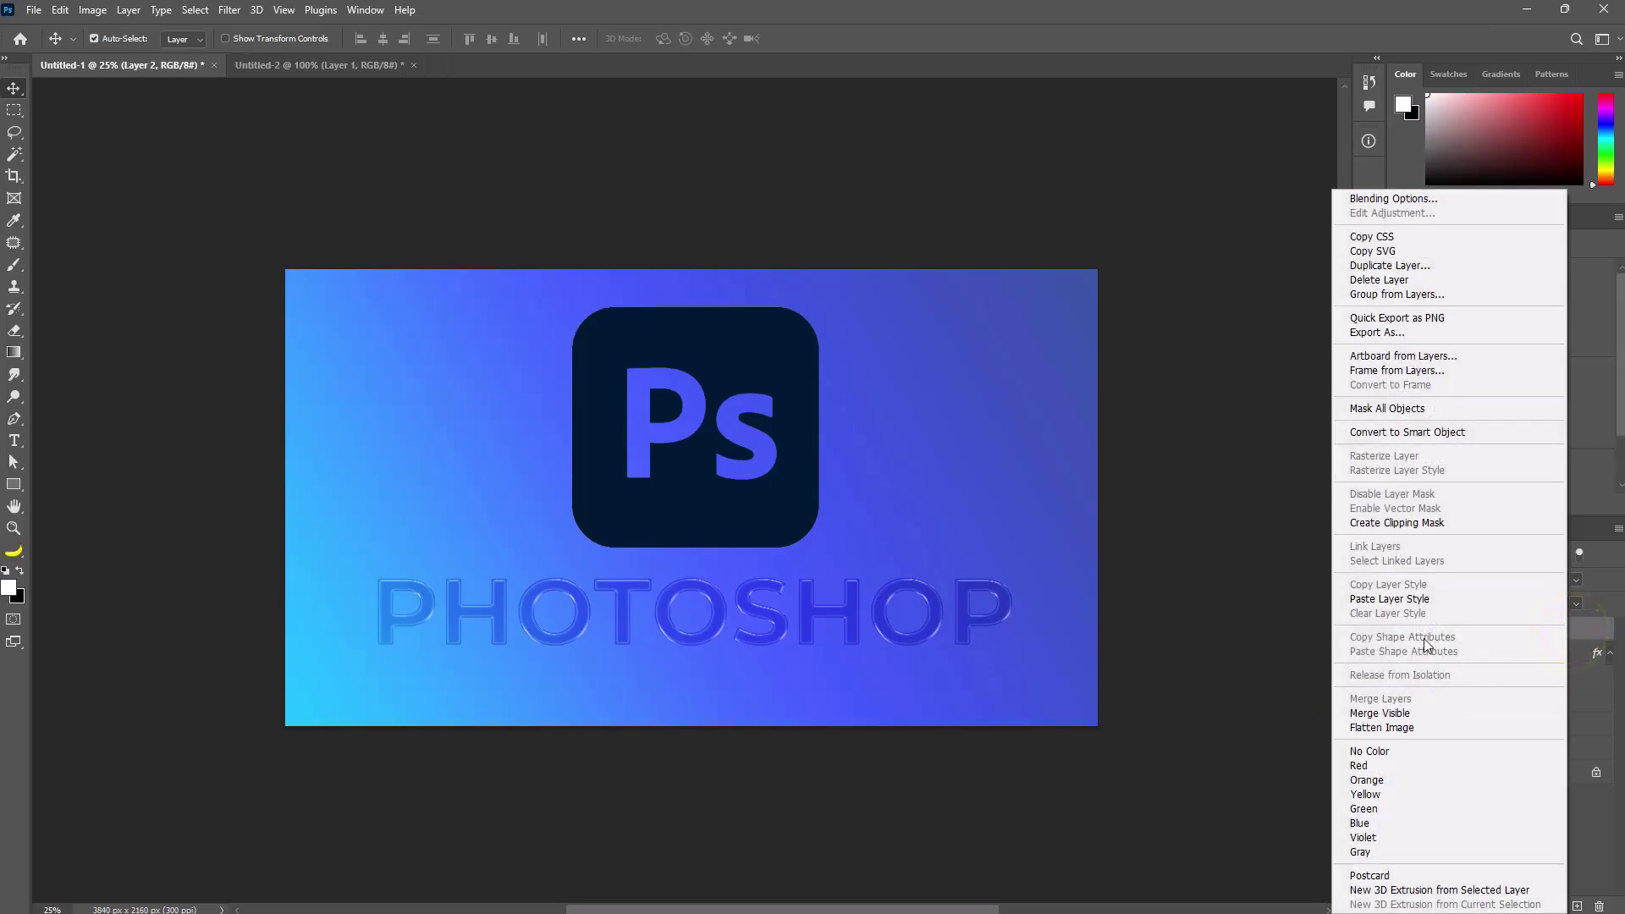
left_click(1410, 600)
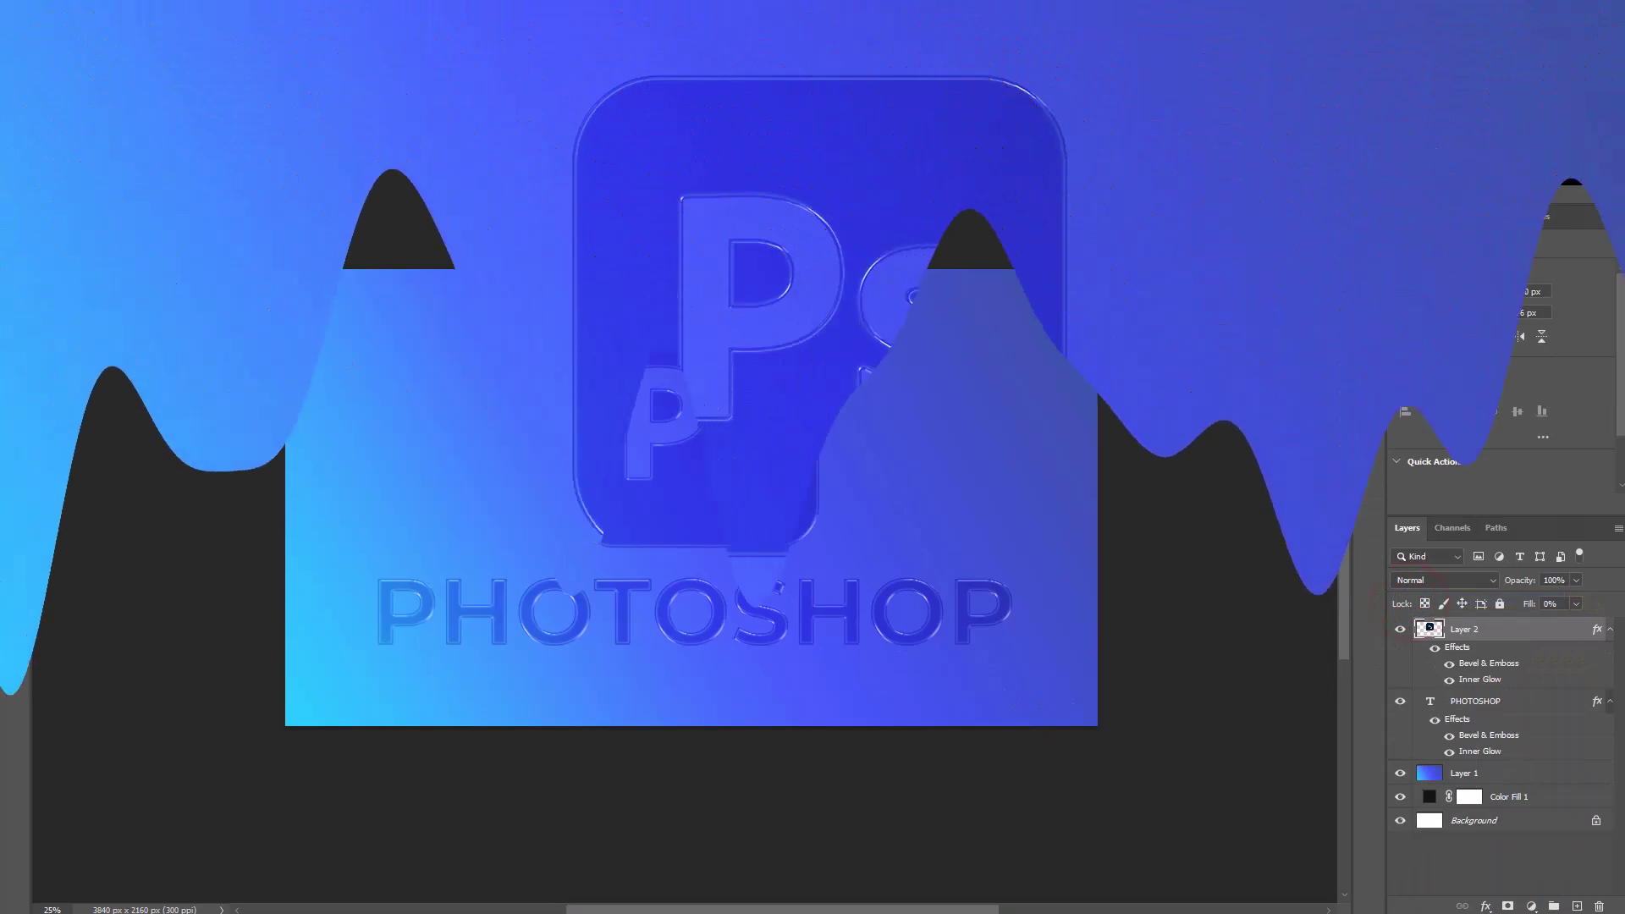